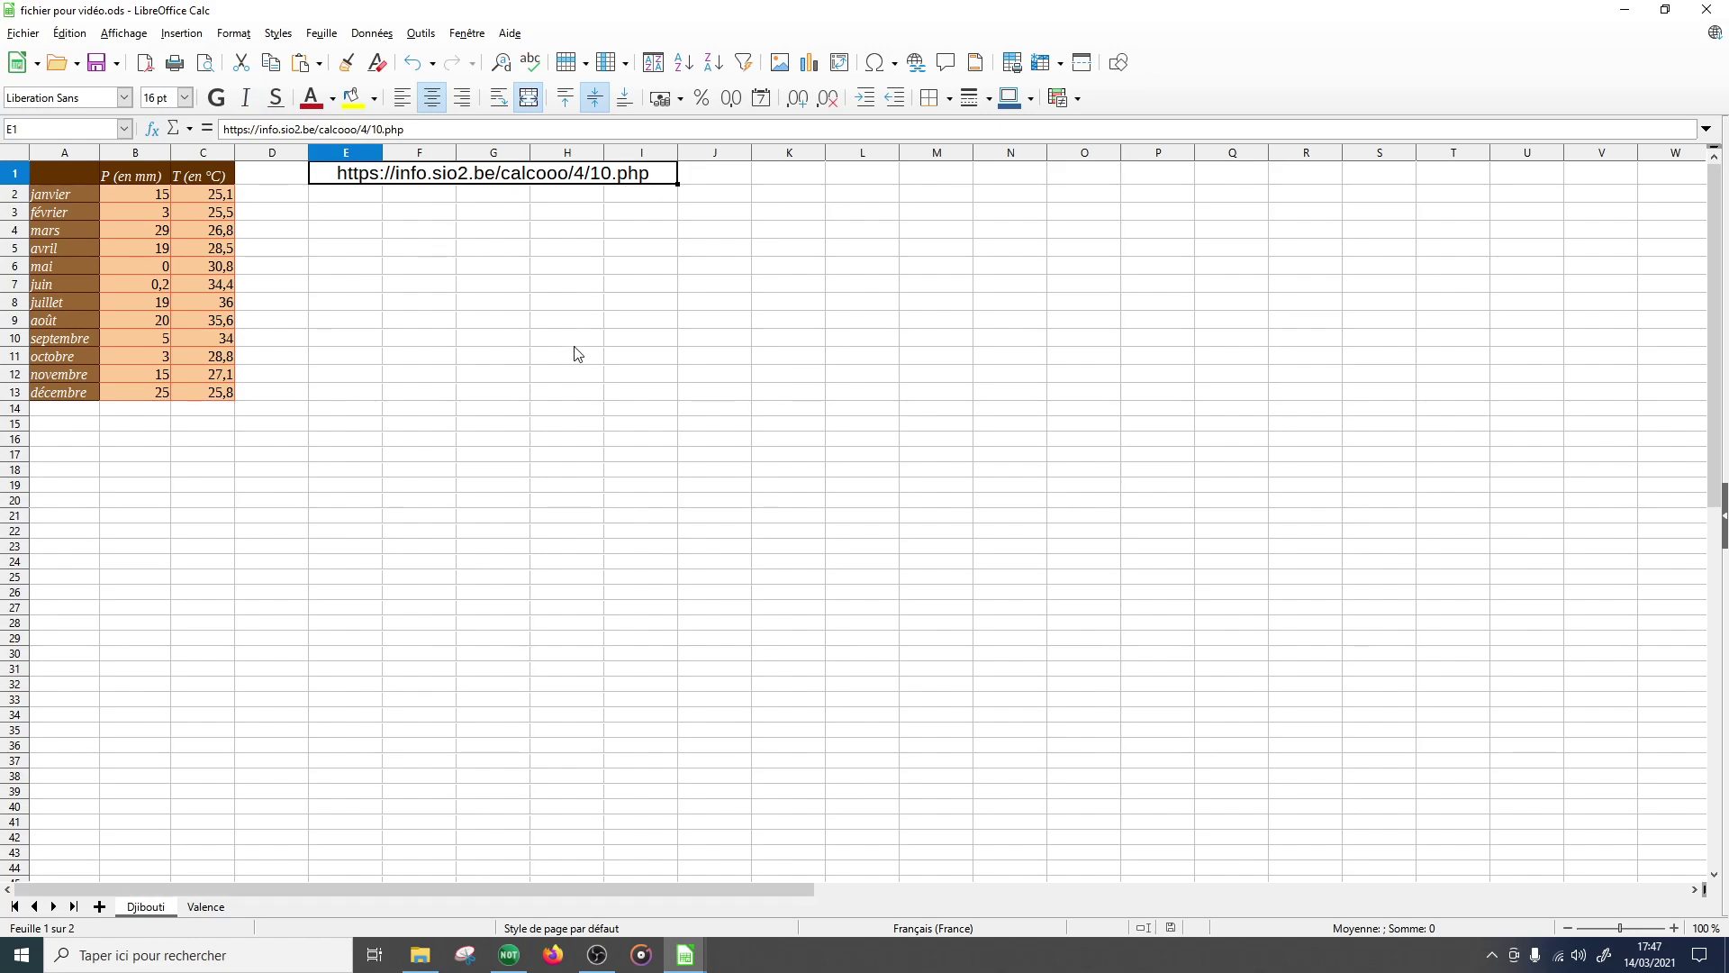
- Insert a Colonne et ligne chart from the data in A1:C13 of the Djibouti sheet, with one line
{"action": "left_click_drag", "start_coordinate": [227, 393], "coordinate": [2, 171]}
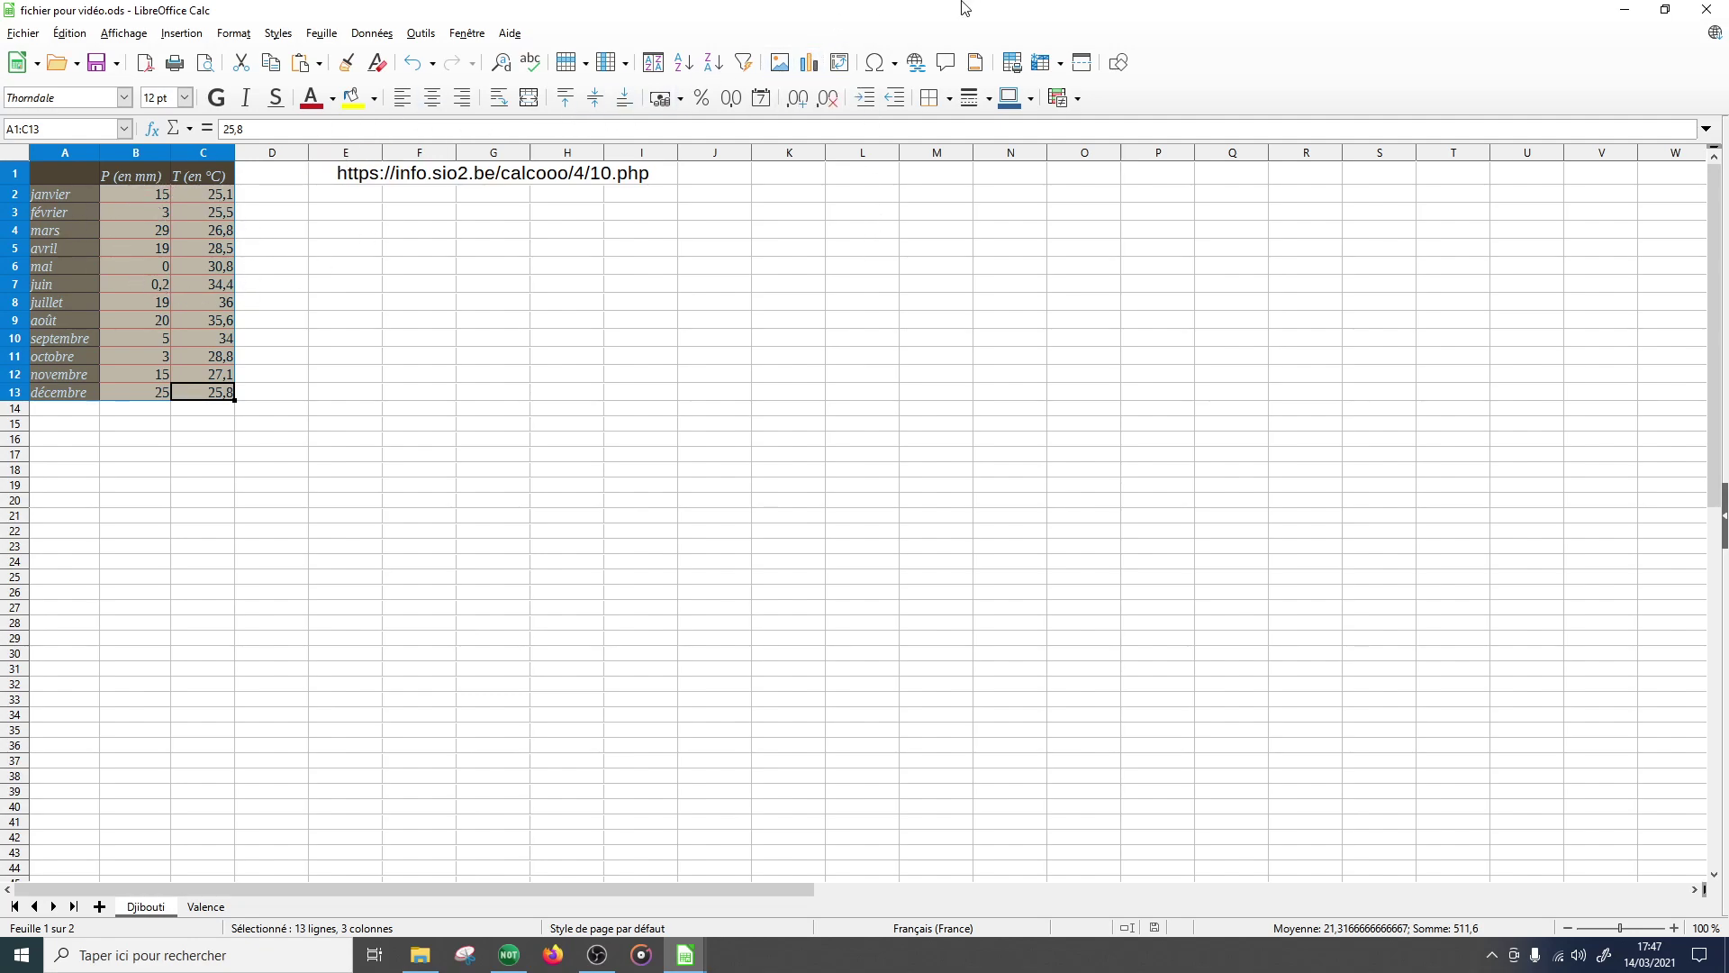
{"action": "left_click", "coordinate": [809, 63]}
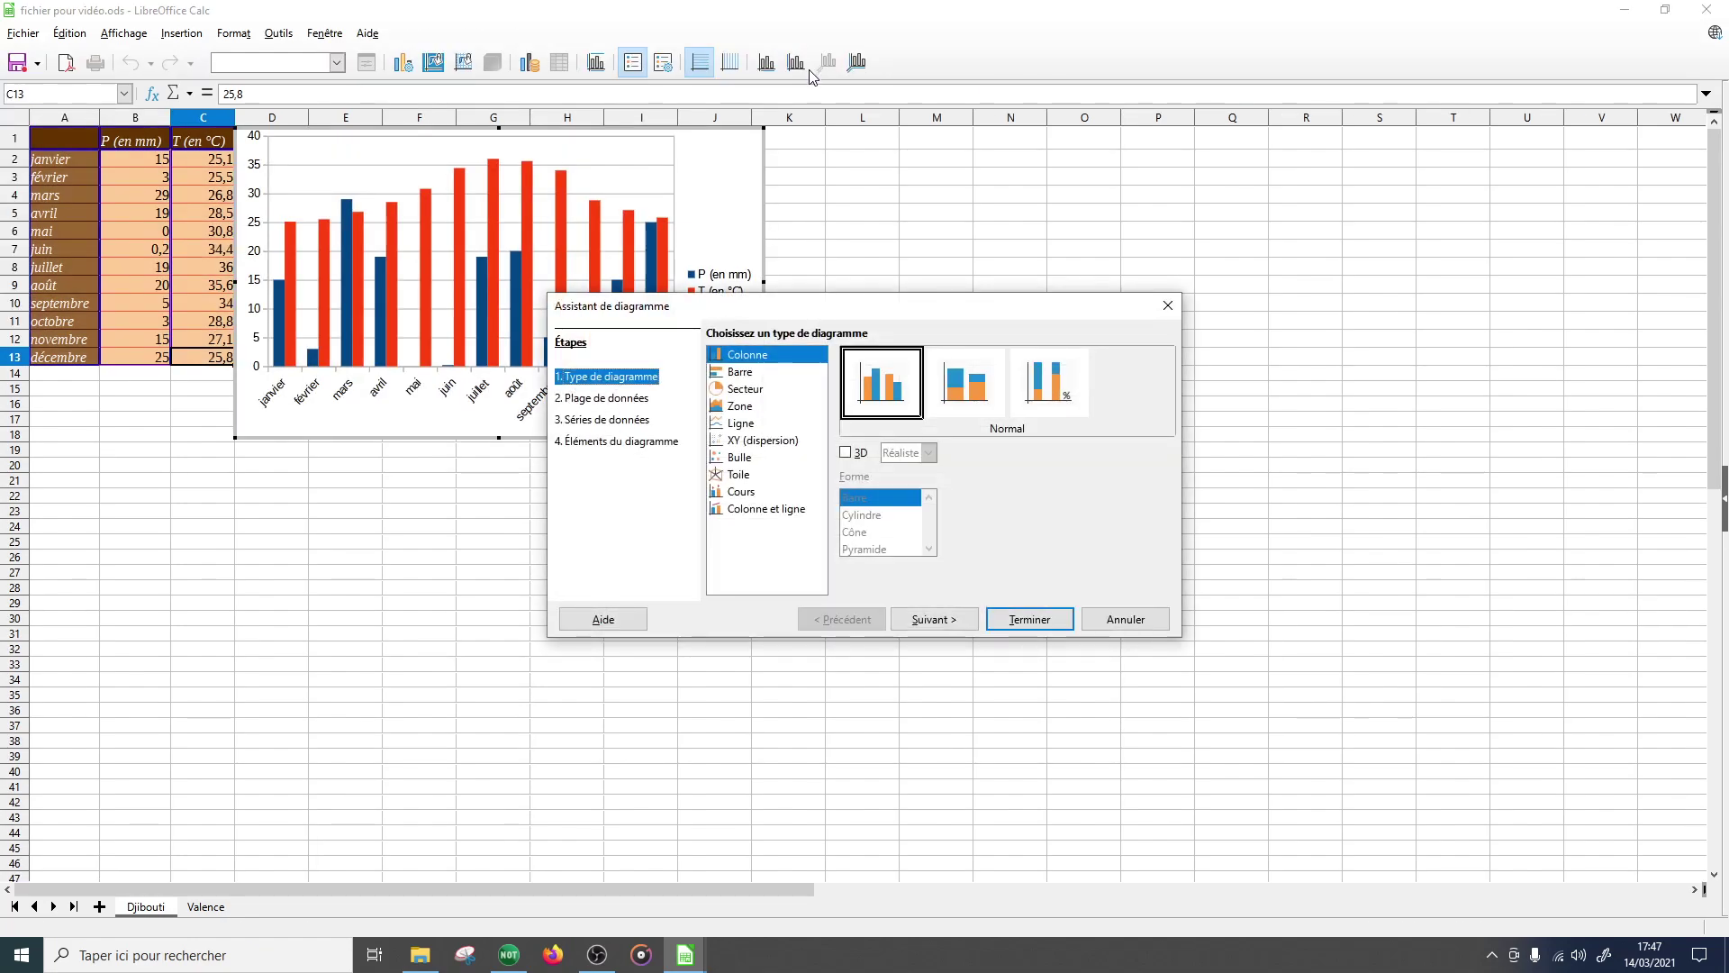
{"action": "left_click", "coordinate": [773, 511]}
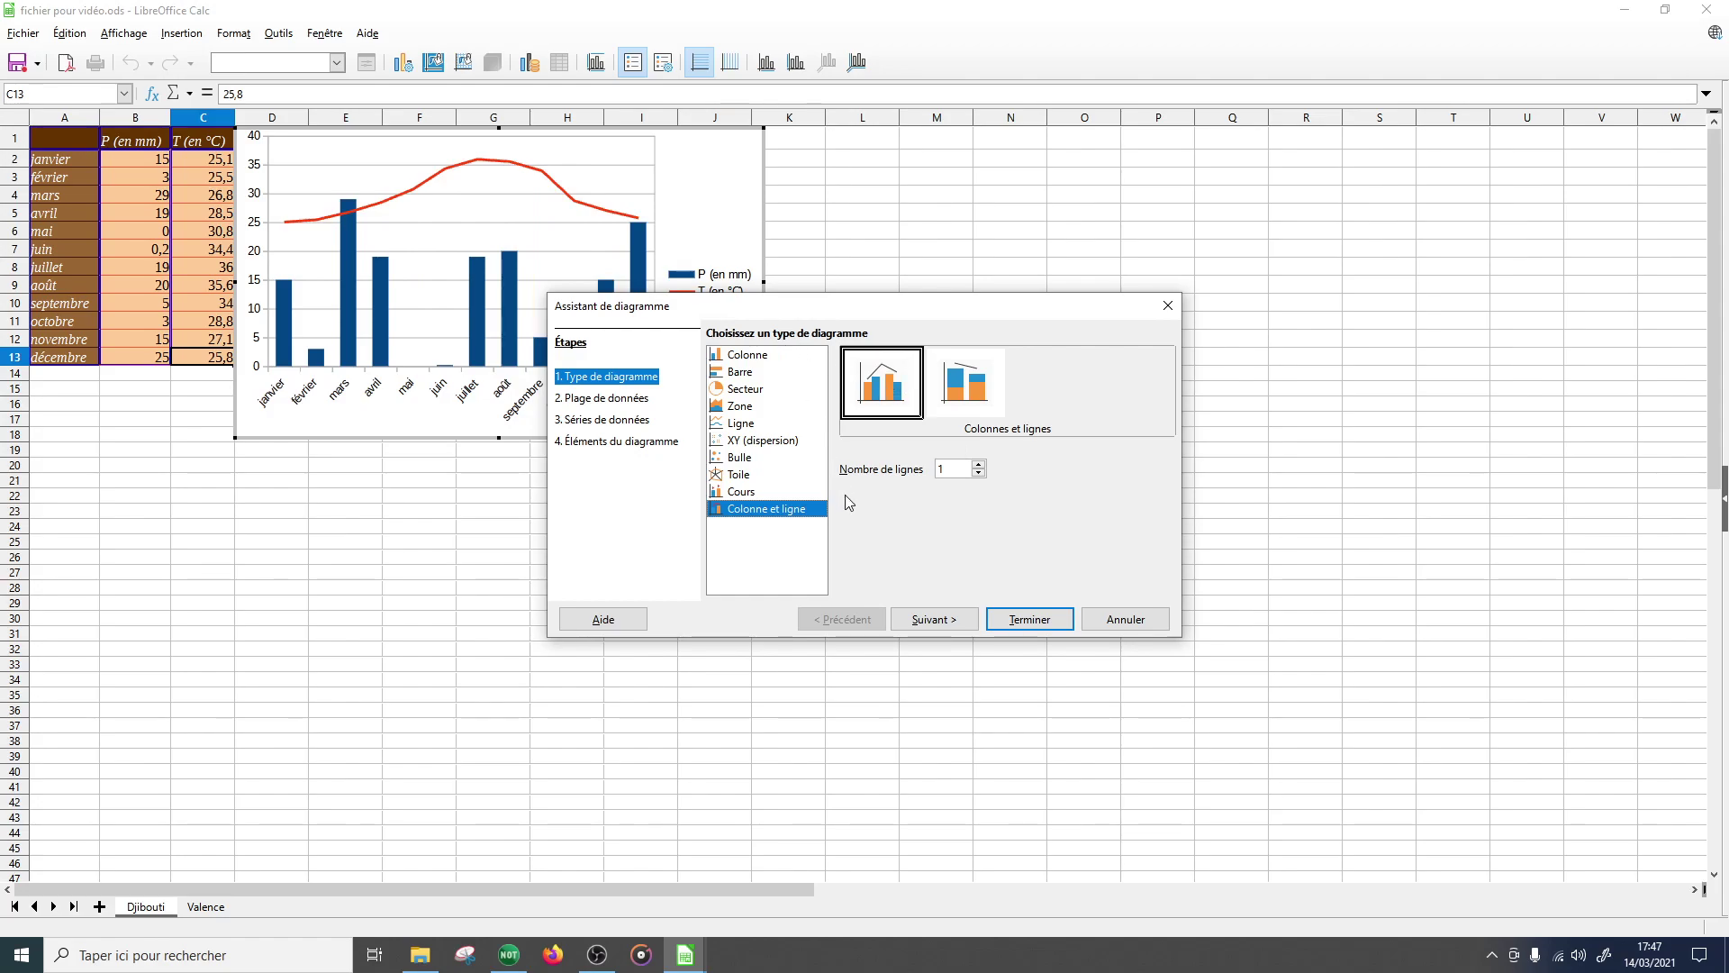
- Keep the data range and series settings, title the chart "Djibouti" and finish creating it
{"action": "left_click", "coordinate": [947, 617]}
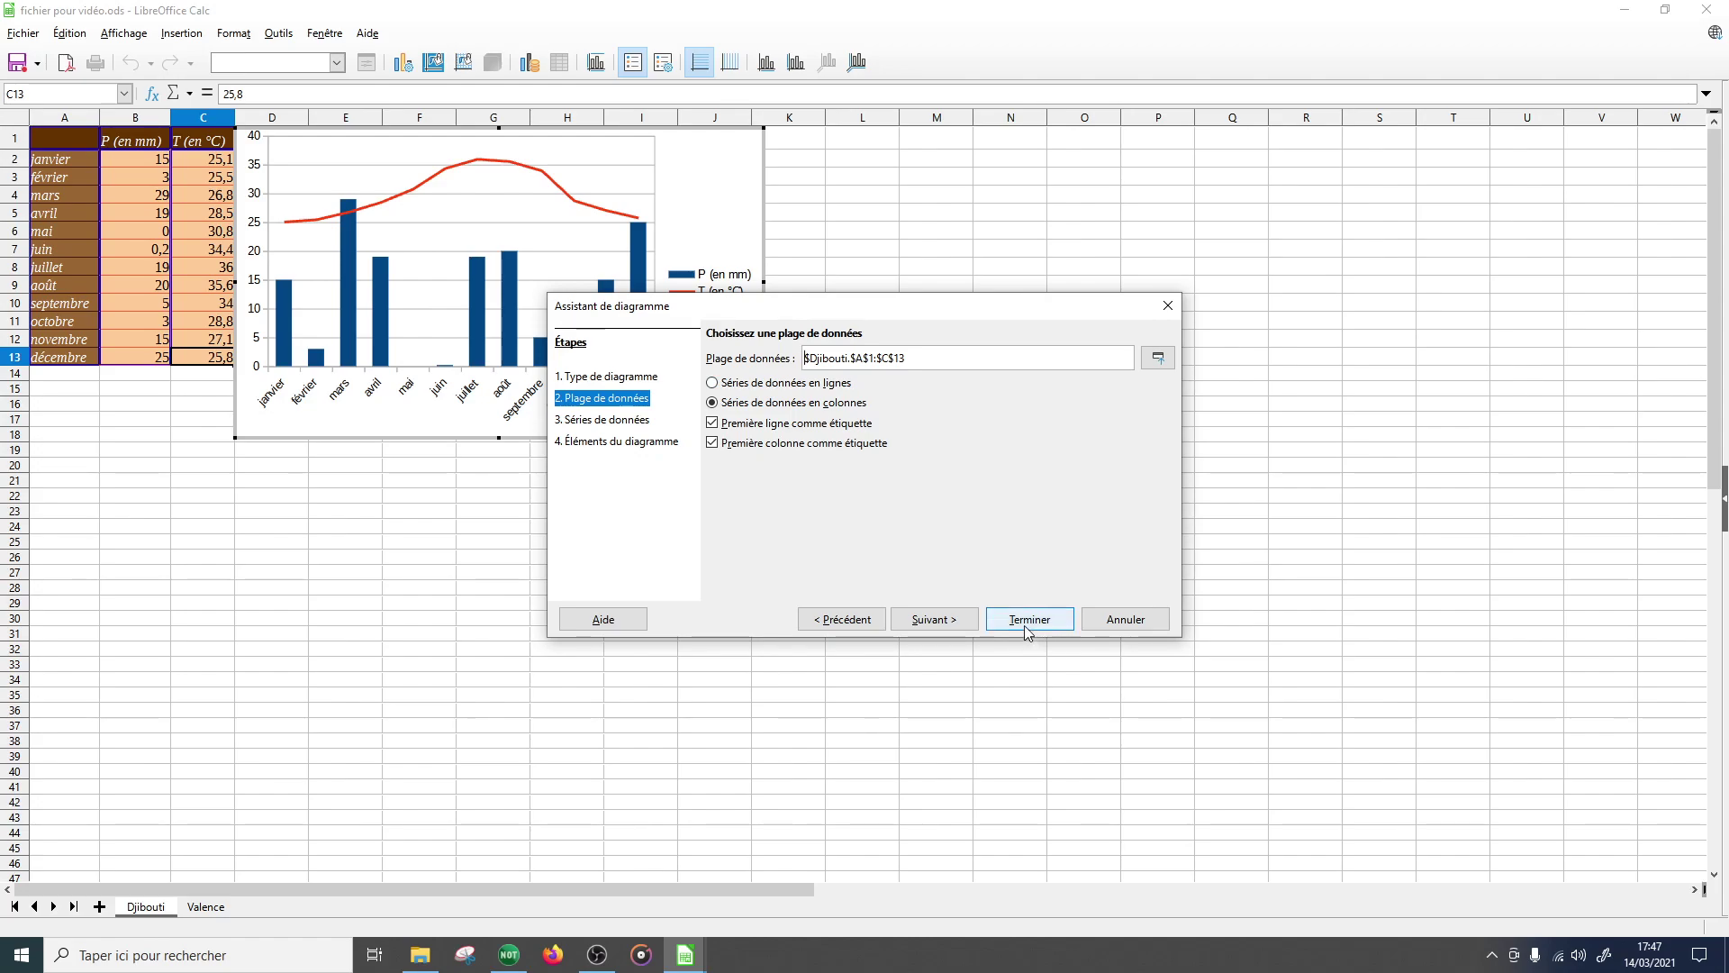
{"action": "left_click", "coordinate": [943, 626]}
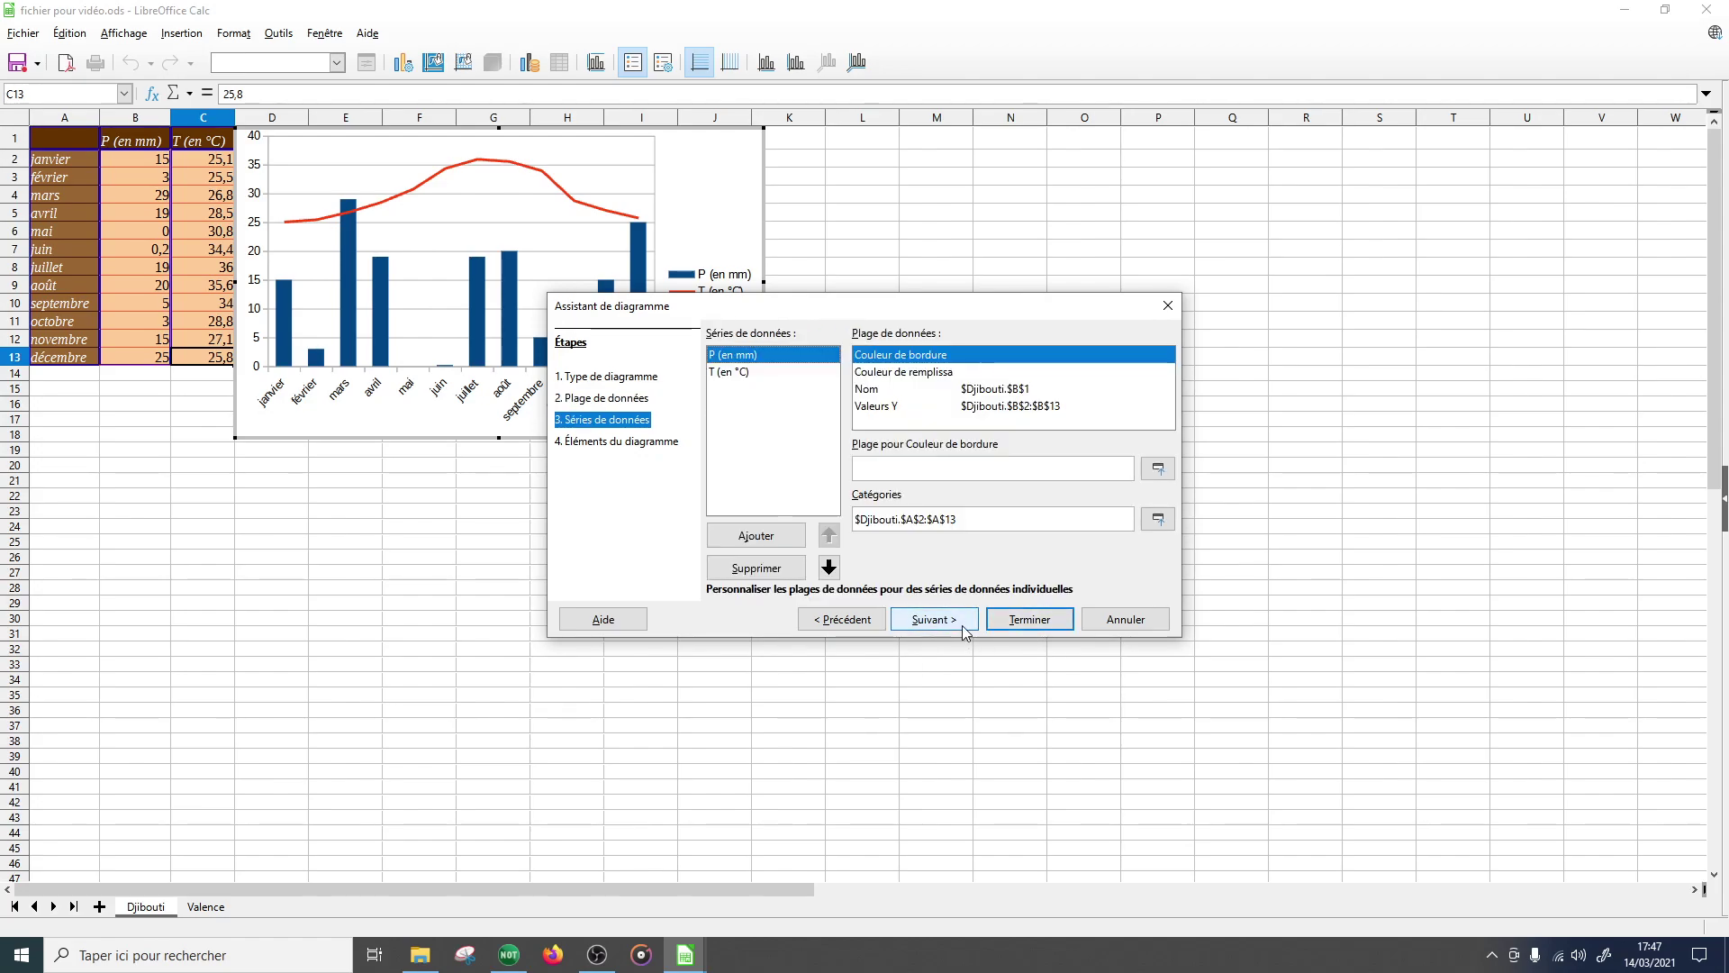
{"action": "left_click", "coordinate": [962, 625]}
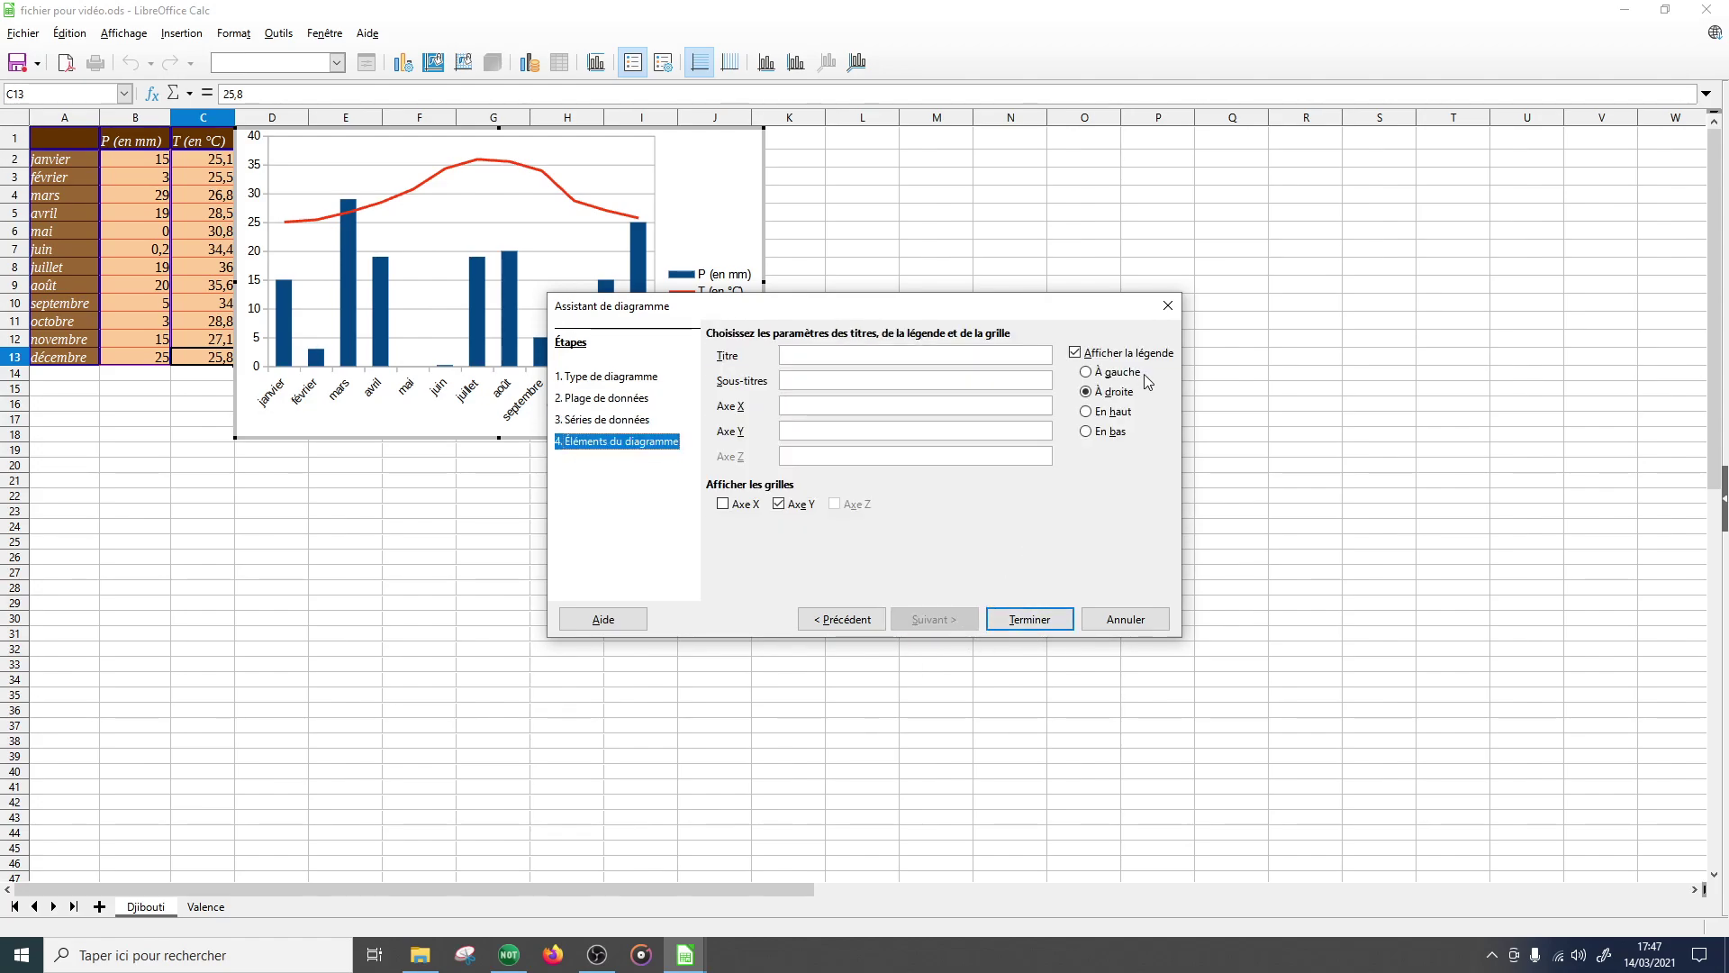
{"action": "left_click_drag", "start_coordinate": [992, 317], "coordinate": [1324, 311]}
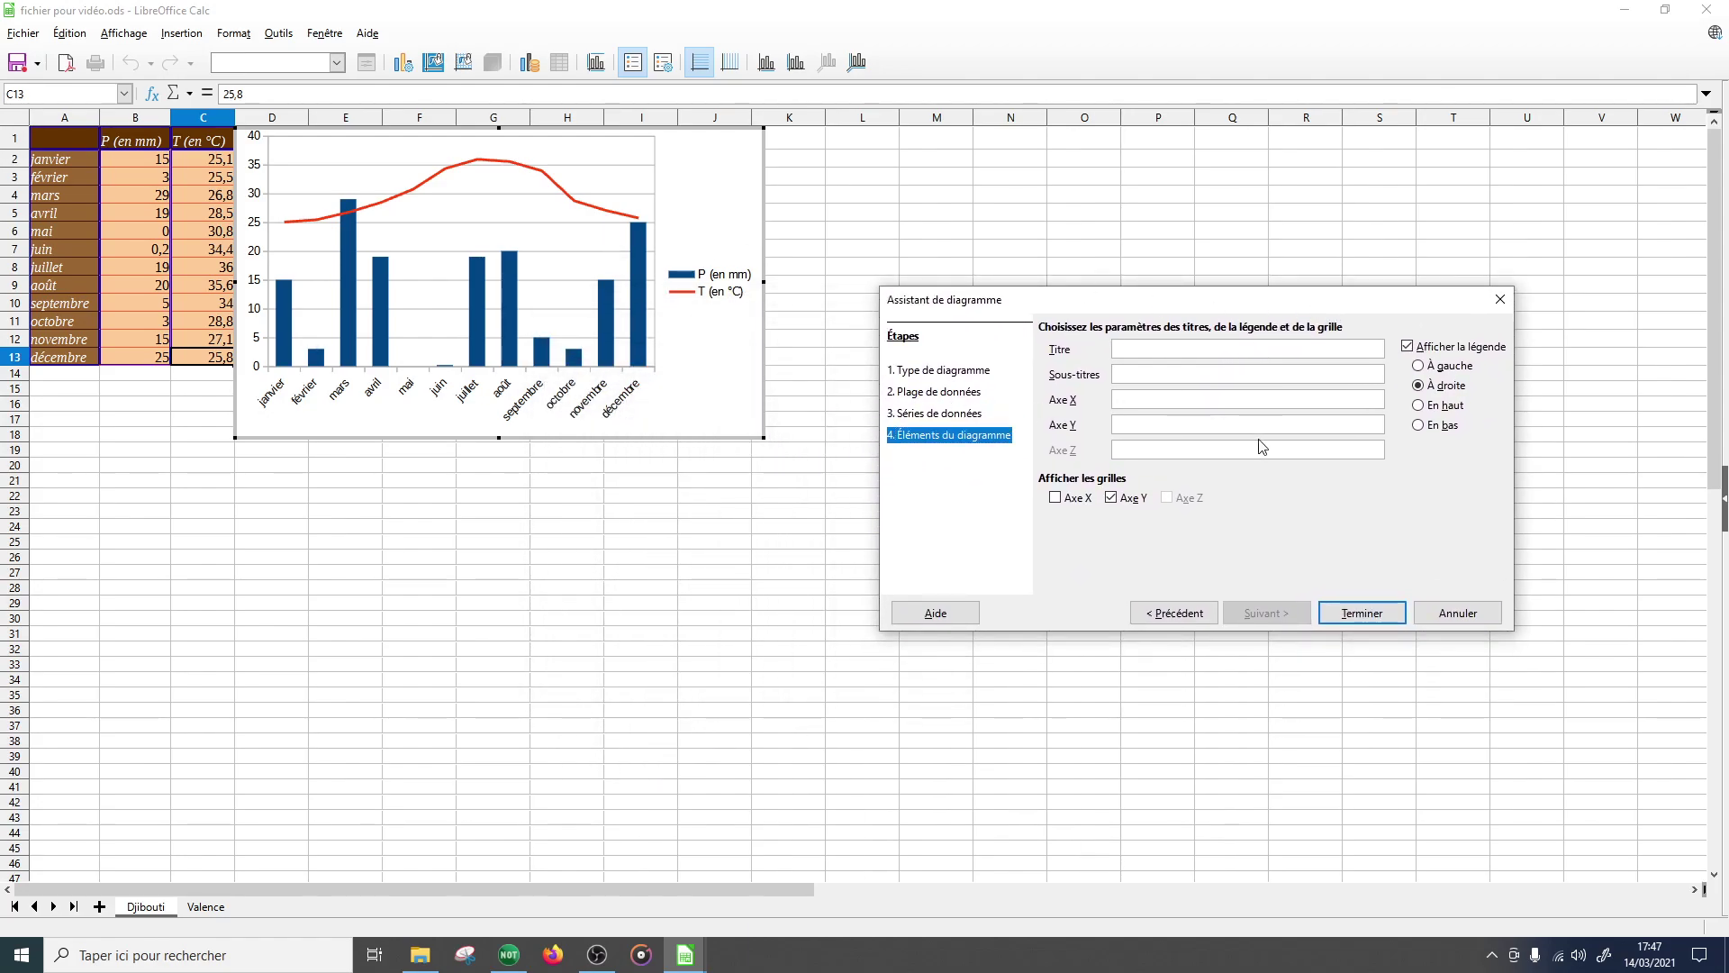
{"action": "type", "text": "Djibouti"}
{"action": "left_click", "coordinate": [1387, 619]}
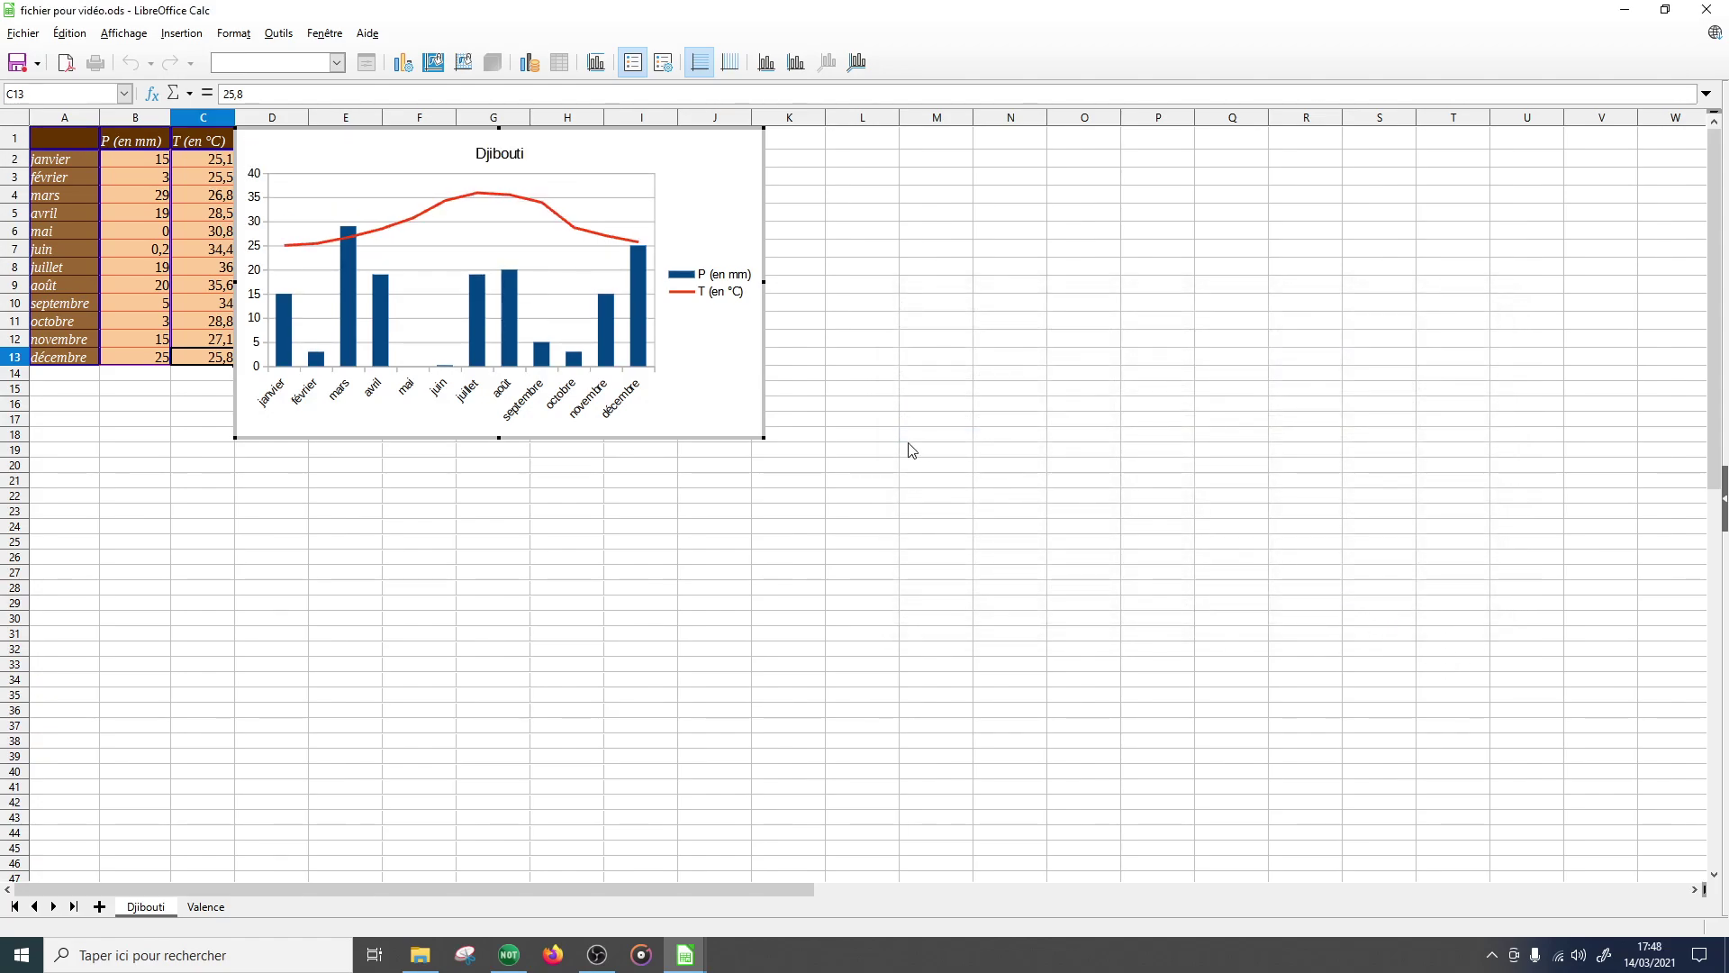
- Move the chart below the web address, enlarge it to span about D4 to T45, and reopen it for editing
{"action": "left_click", "coordinate": [986, 496]}
{"action": "left_click", "coordinate": [694, 463]}
{"action": "left_click_drag", "start_coordinate": [694, 463], "coordinate": [1452, 848]}
{"action": "double_click", "coordinate": [719, 475]}
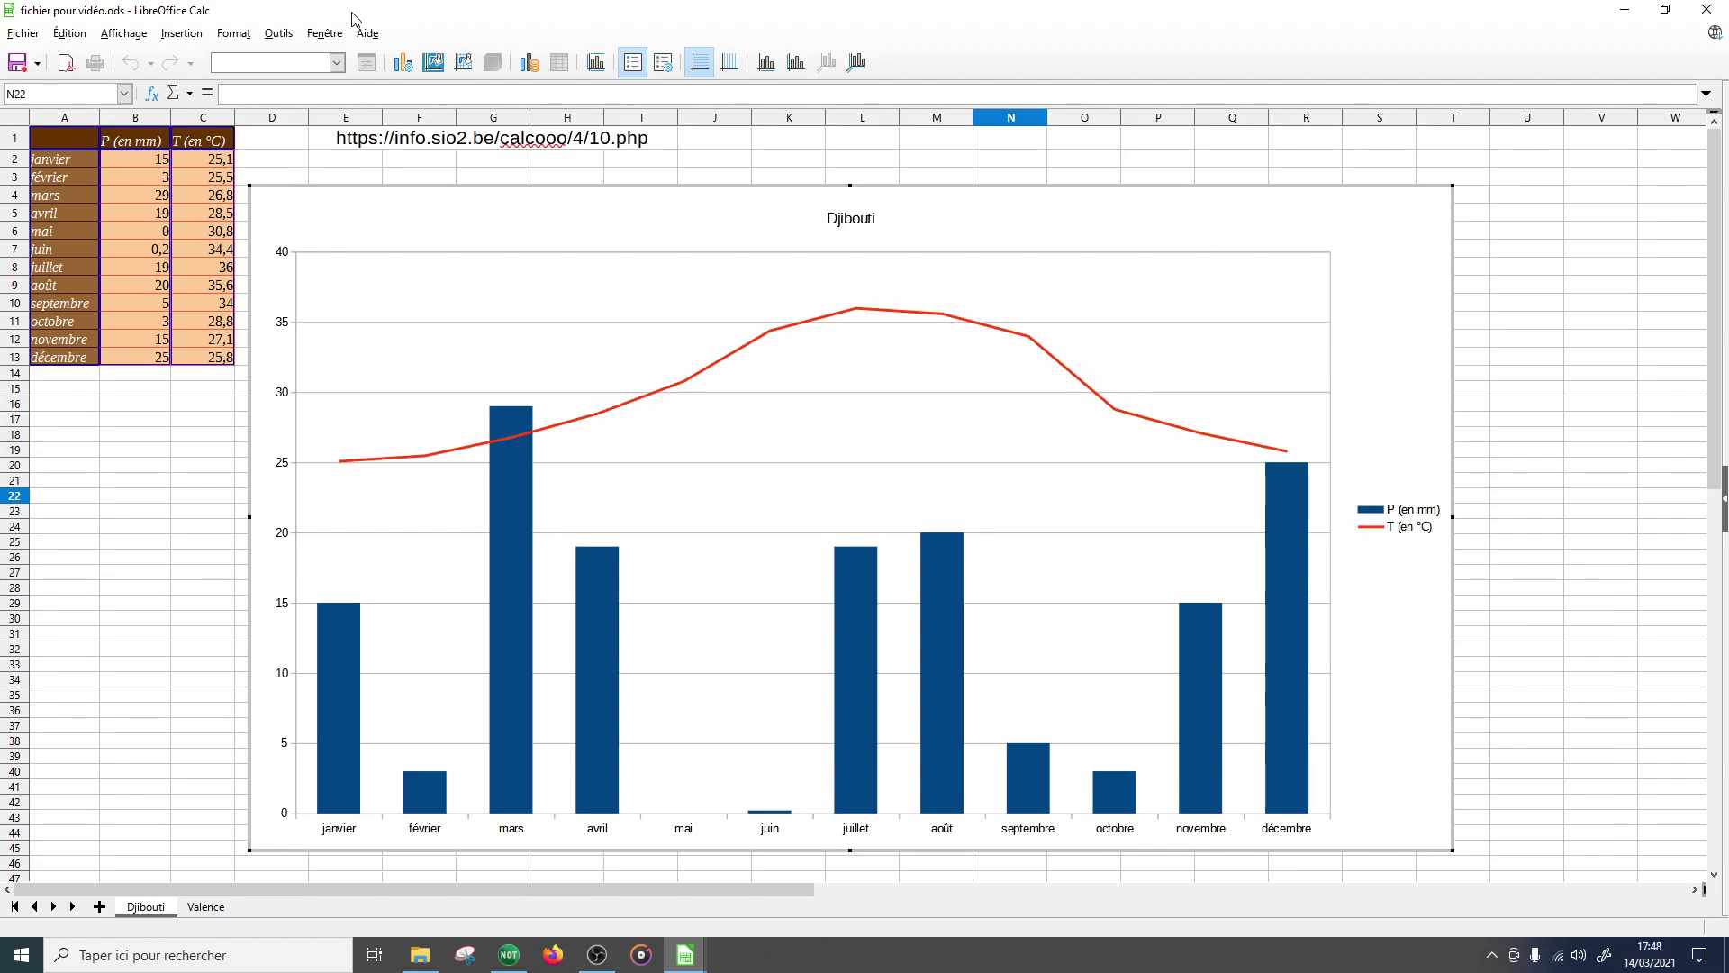
{"action": "left_click", "coordinate": [191, 36]}
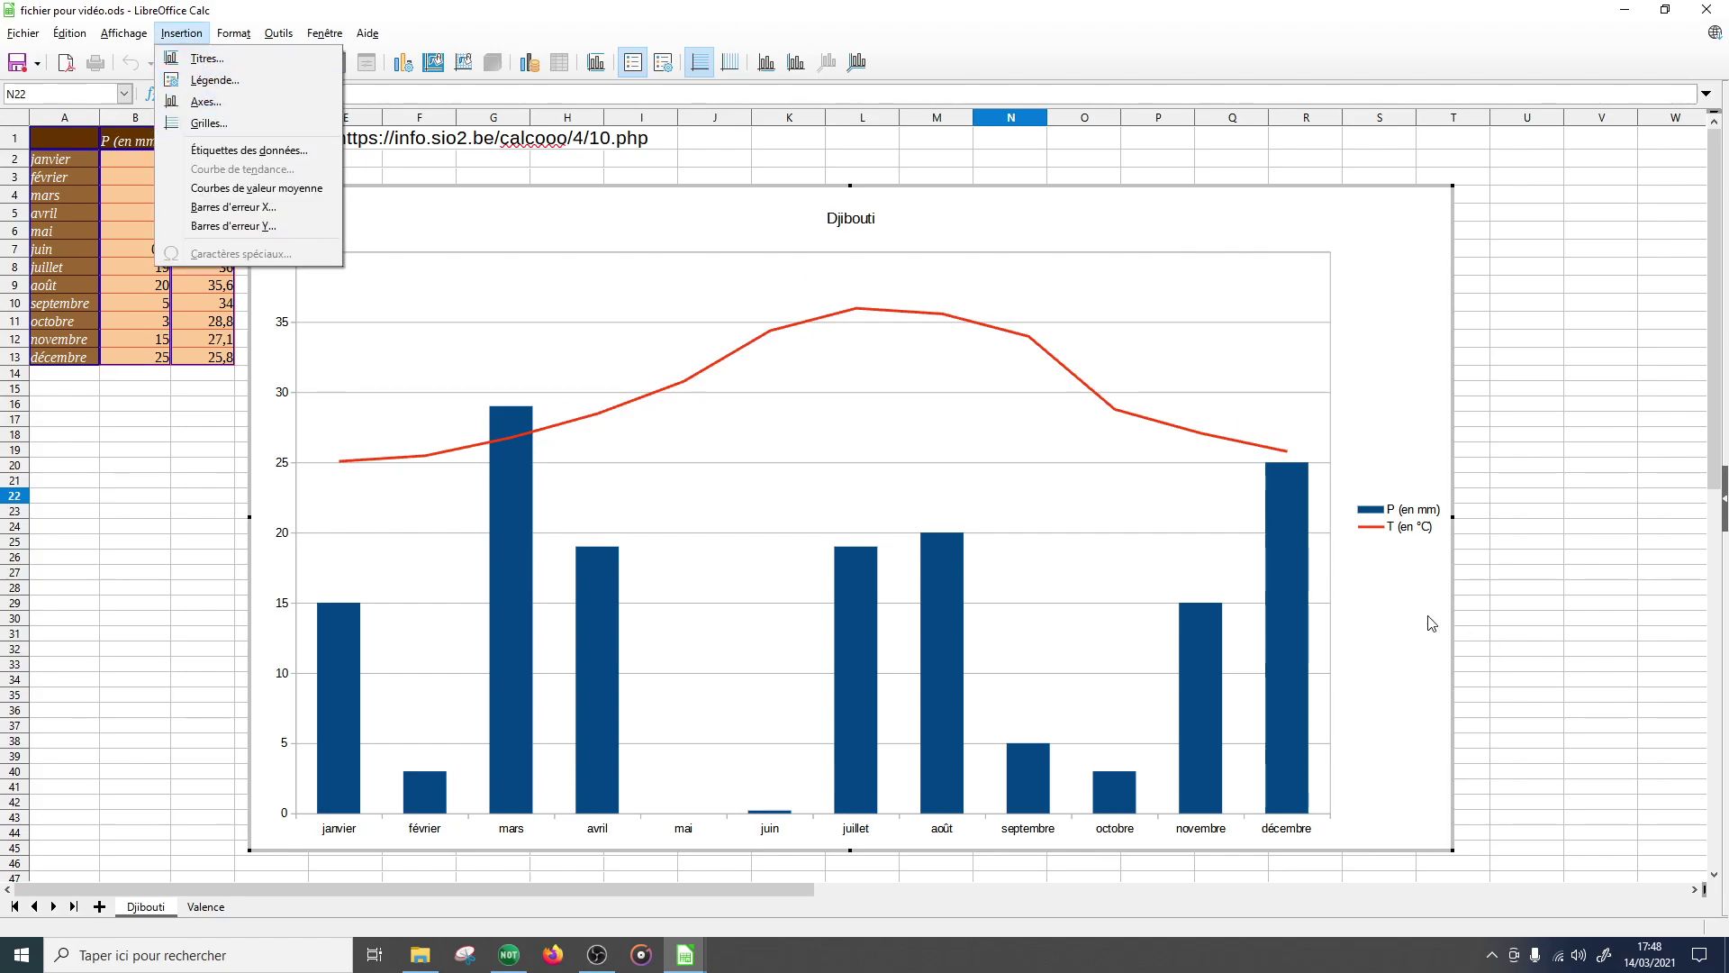
{"action": "left_click", "coordinate": [1387, 612]}
- Align the P (en mm) series to the secondary Y axis and set its column spacing to 0 %
{"action": "left_click", "coordinate": [1290, 566]}
{"action": "double_click", "coordinate": [1290, 566]}
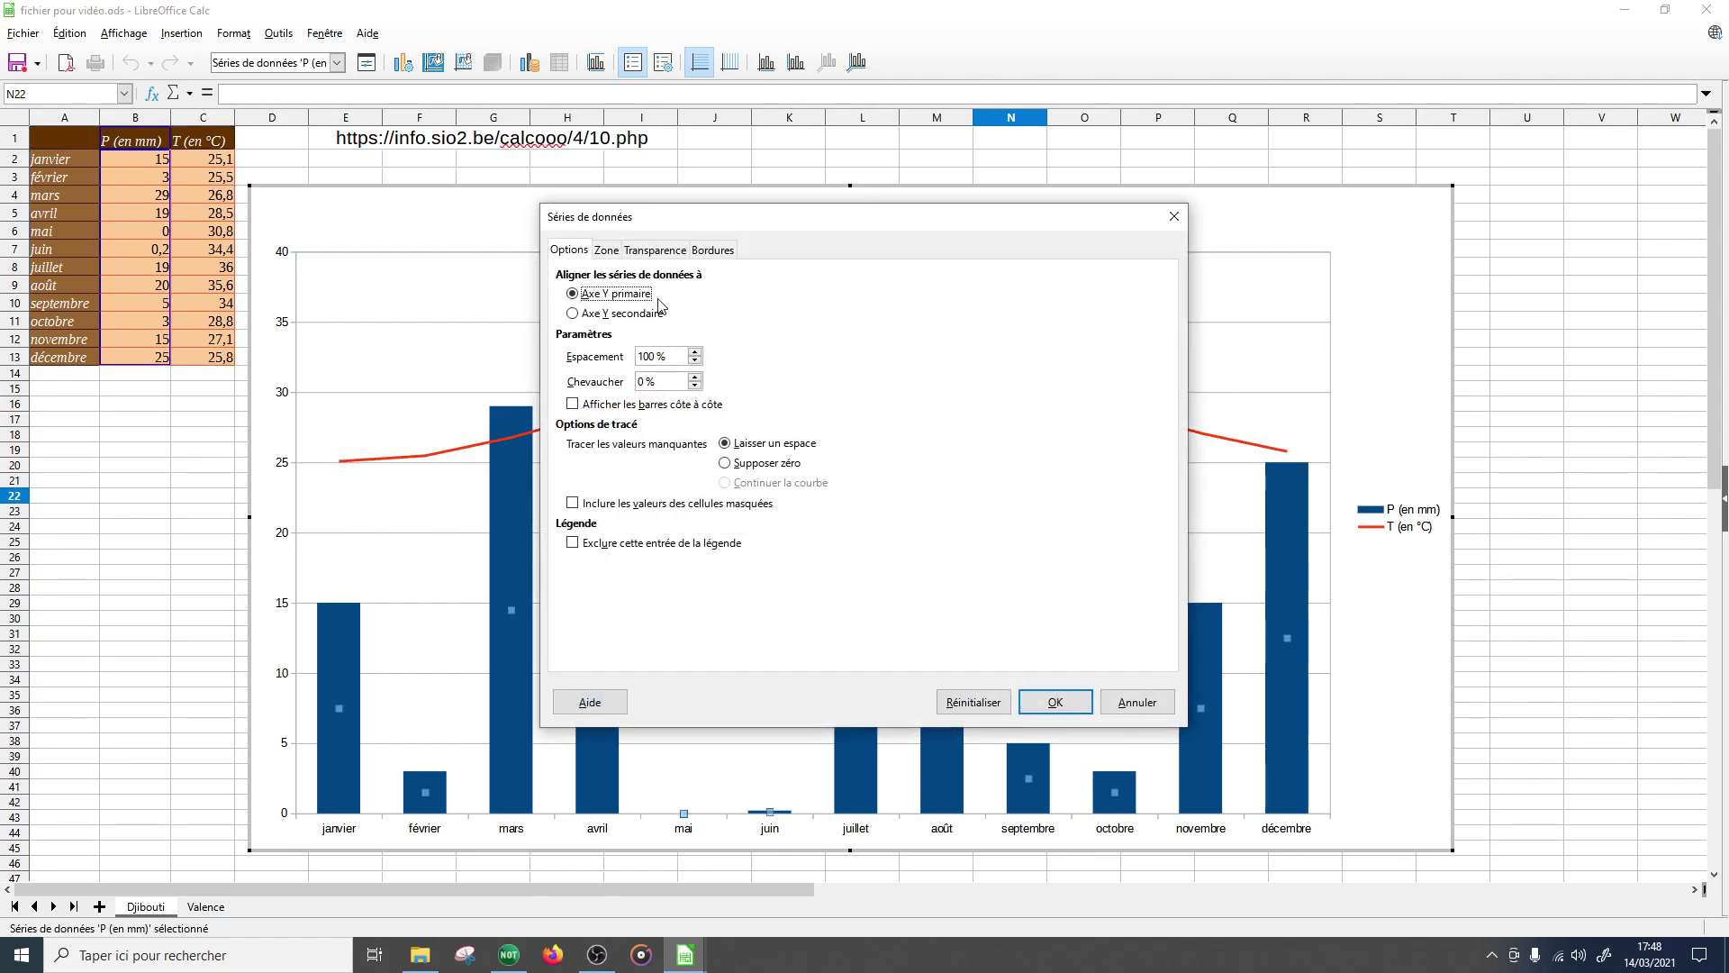
{"action": "left_click", "coordinate": [626, 314]}
{"action": "left_click_drag", "start_coordinate": [652, 358], "coordinate": [638, 357]}
{"action": "key", "text": "BackSpace"}
{"action": "type", "text": "0"}
- Fill the precipitation columns with the pale blue-green colour b3cac7 and apply the series settings
{"action": "left_click", "coordinate": [606, 249]}
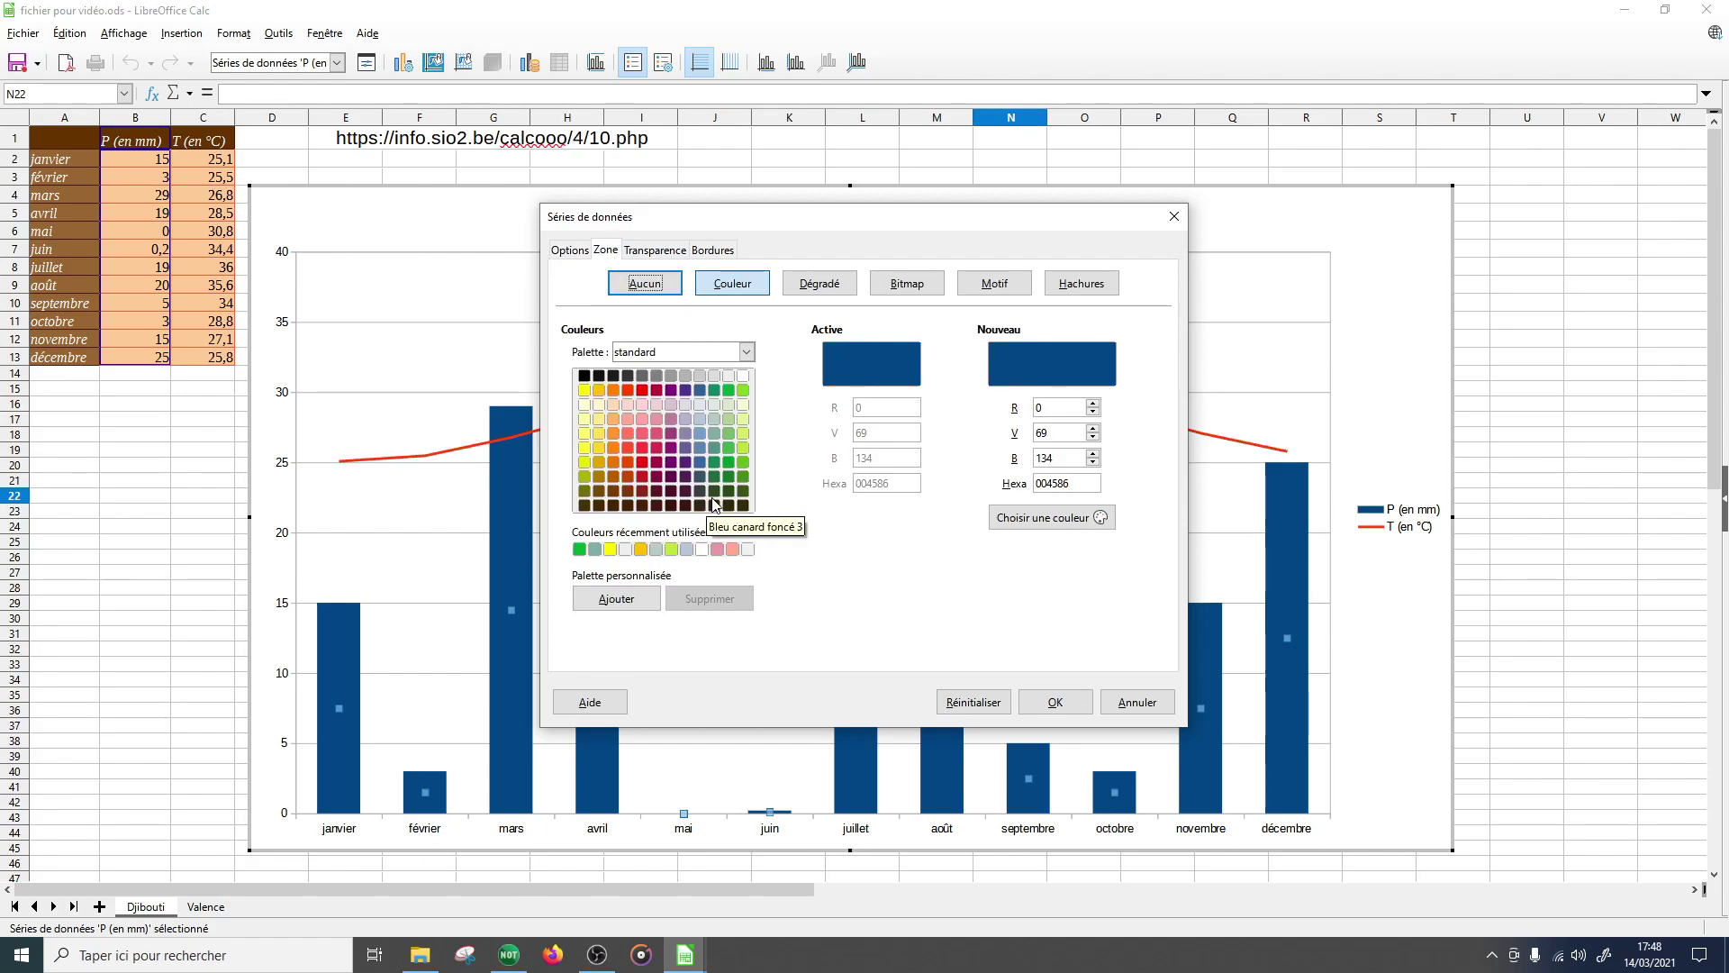
{"action": "left_click", "coordinate": [715, 418]}
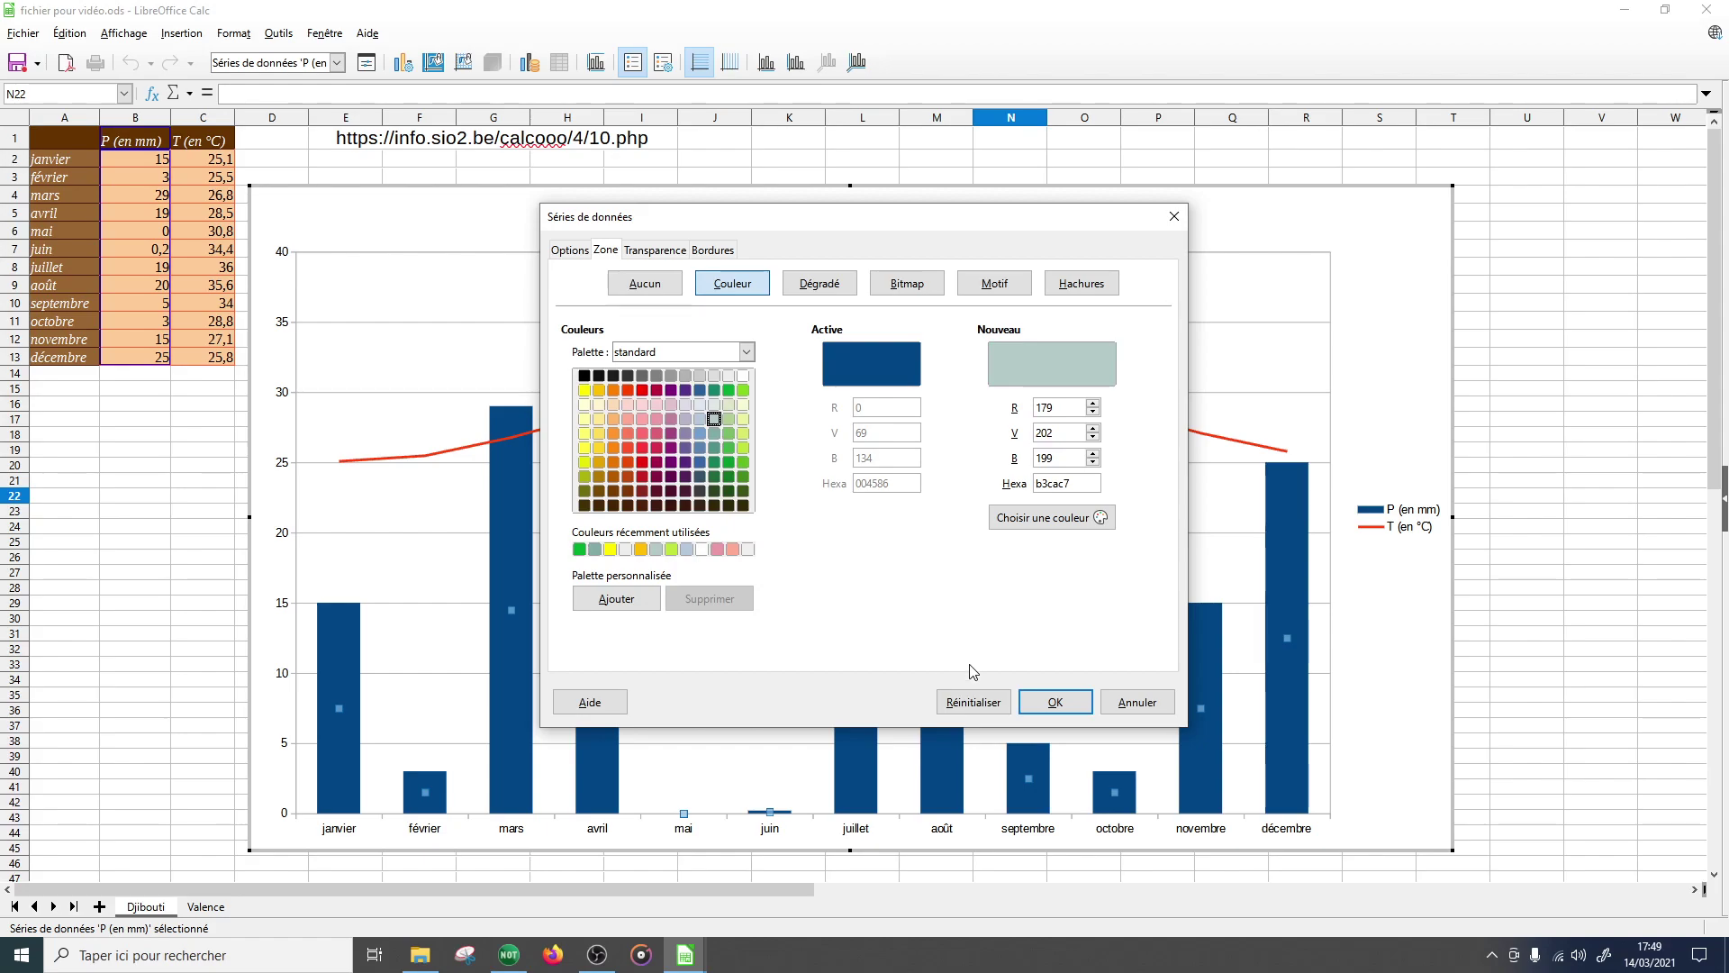
{"action": "left_click", "coordinate": [1080, 706]}
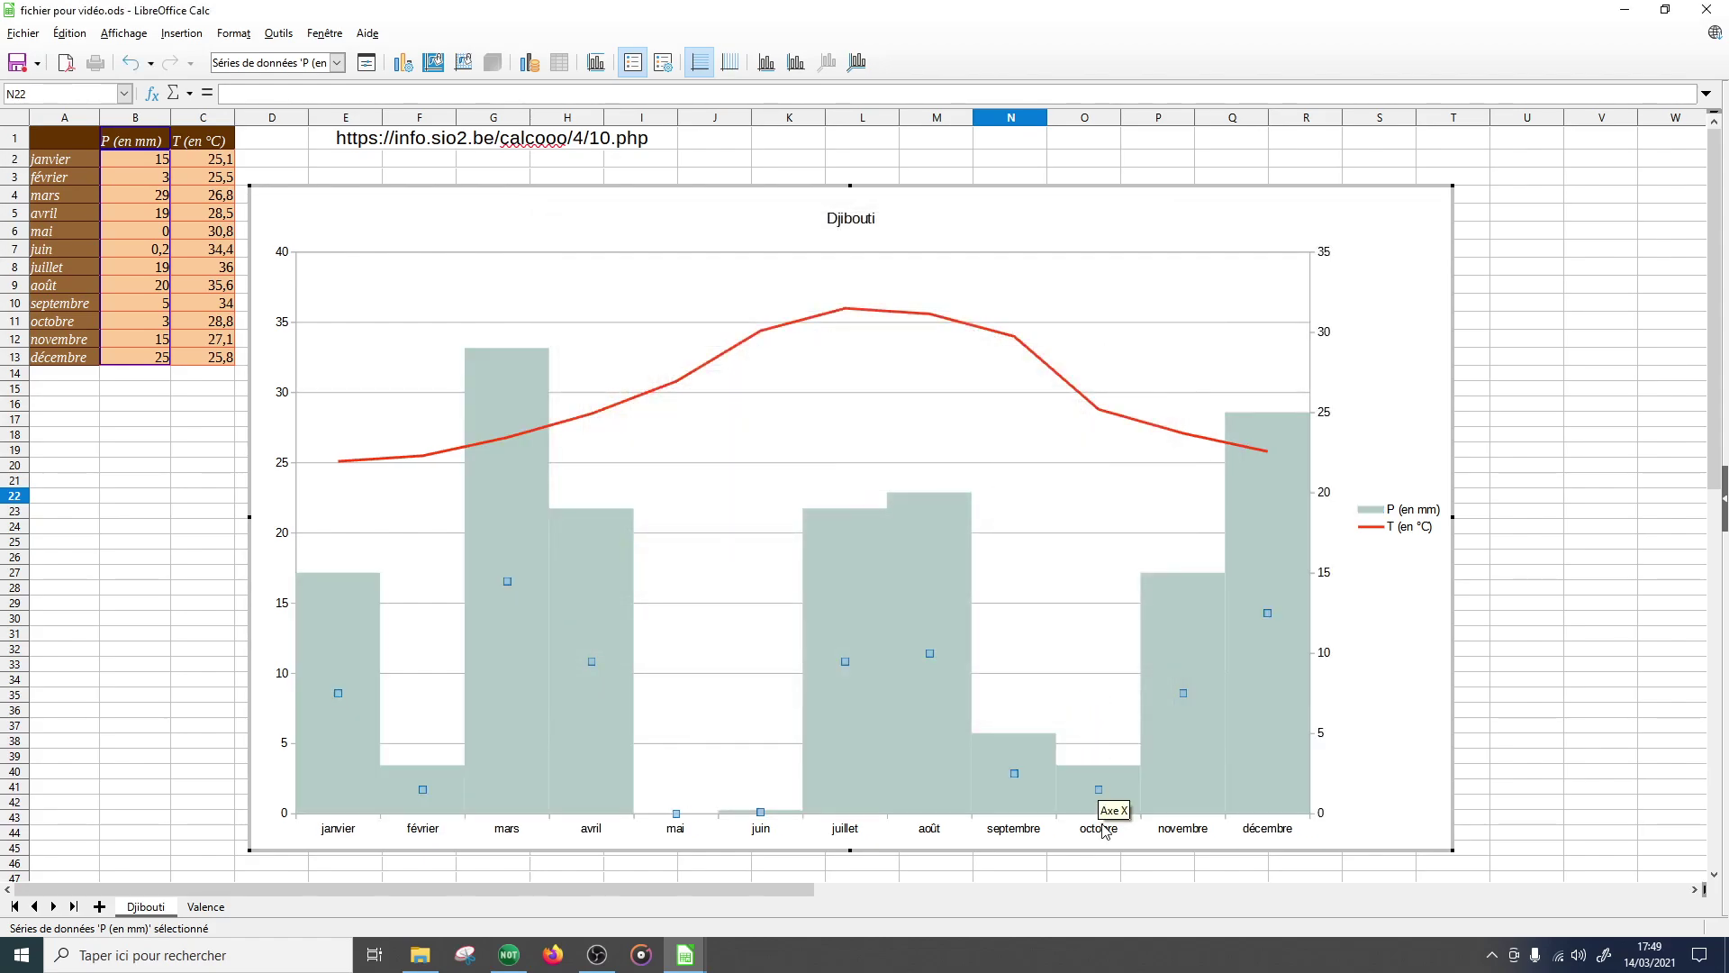
- Recolour the T (en °C) line to a light brick-red shade from the standard palette
{"action": "double_click", "coordinate": [1057, 380]}
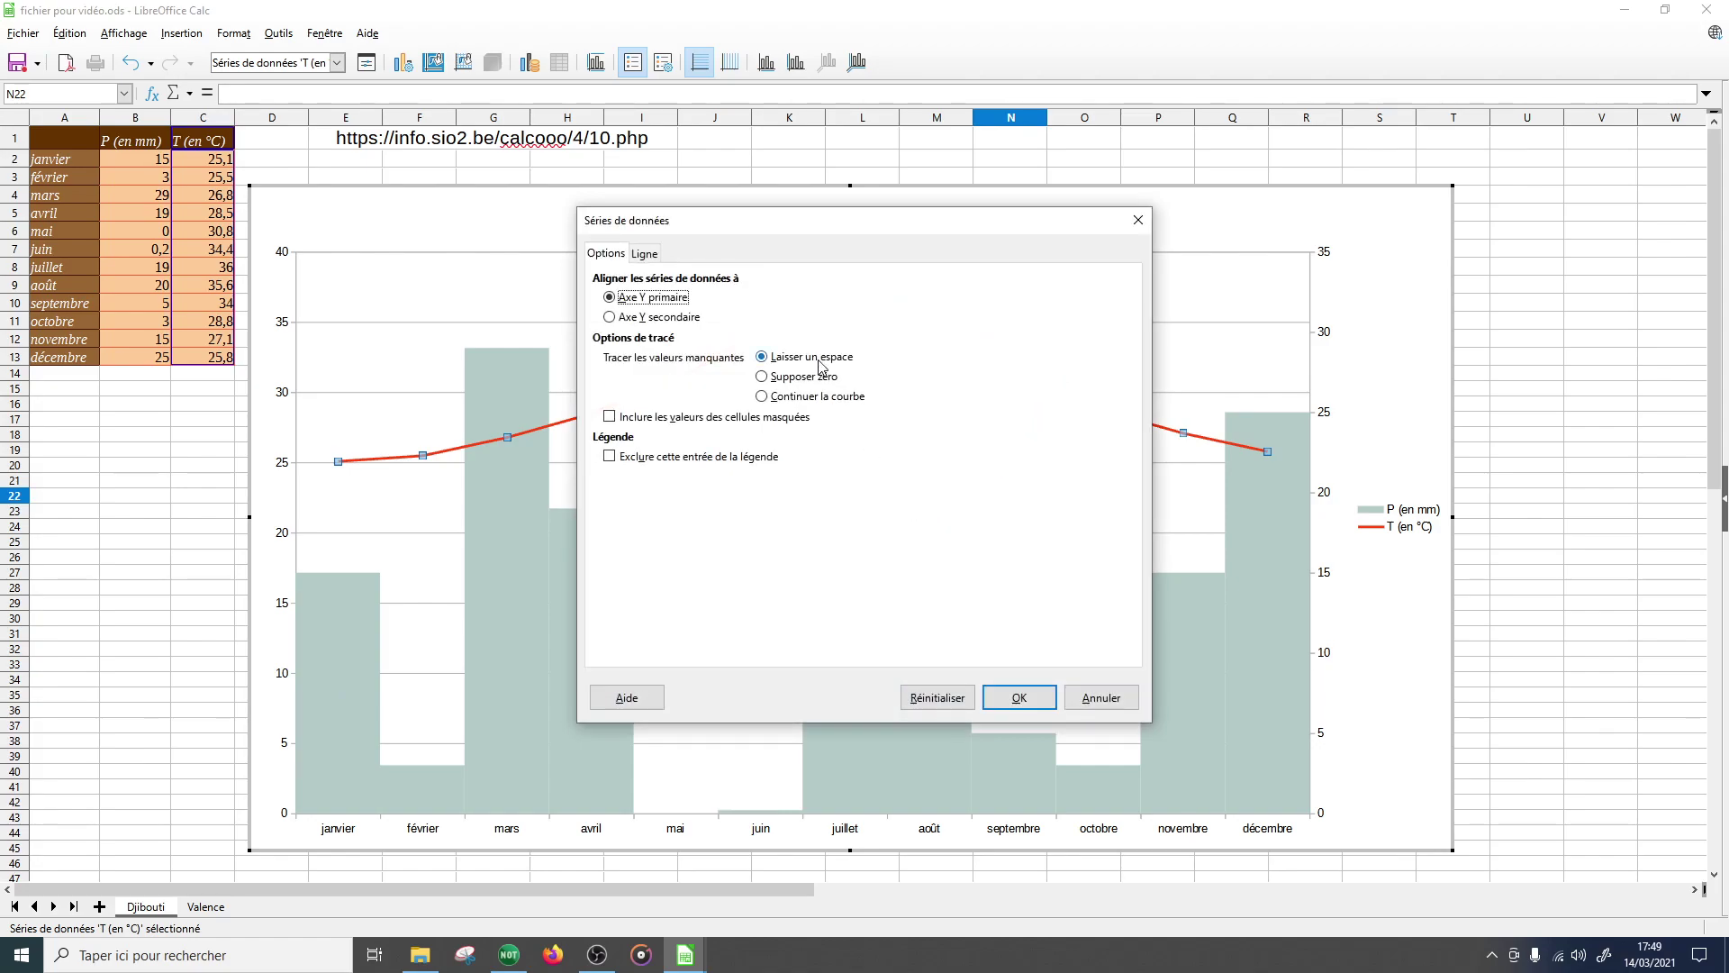
{"action": "left_click", "coordinate": [641, 253]}
{"action": "left_click", "coordinate": [764, 328]}
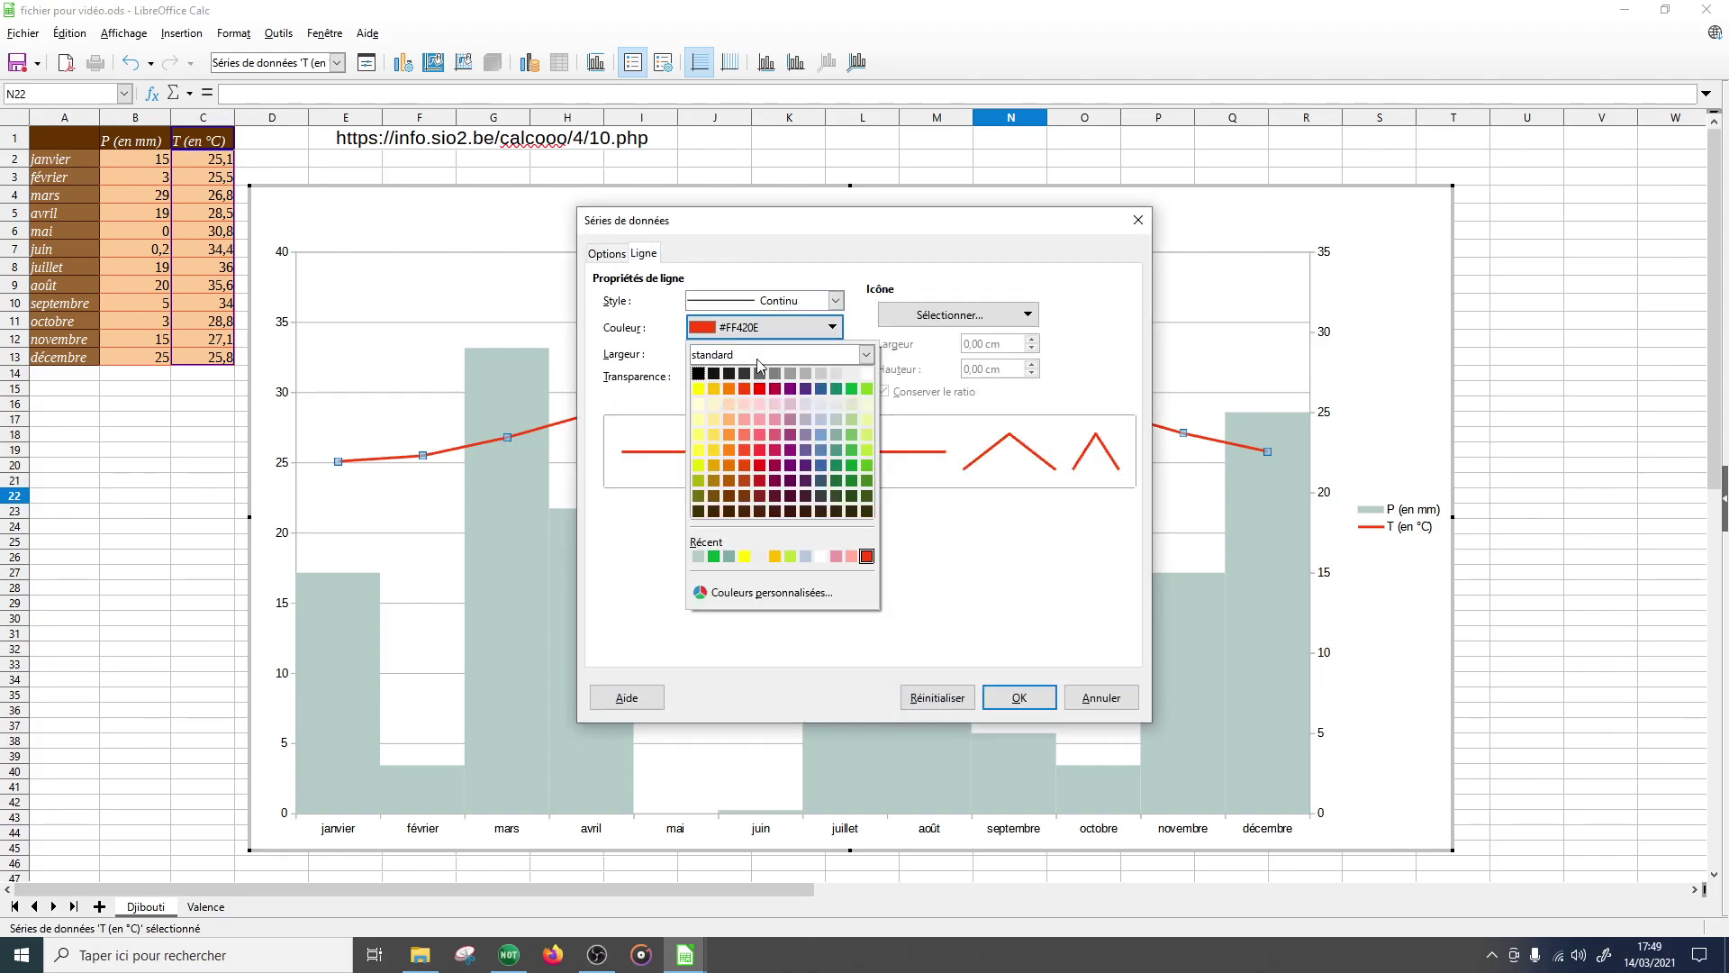
{"action": "left_click", "coordinate": [744, 419]}
{"action": "left_click", "coordinate": [1001, 700]}
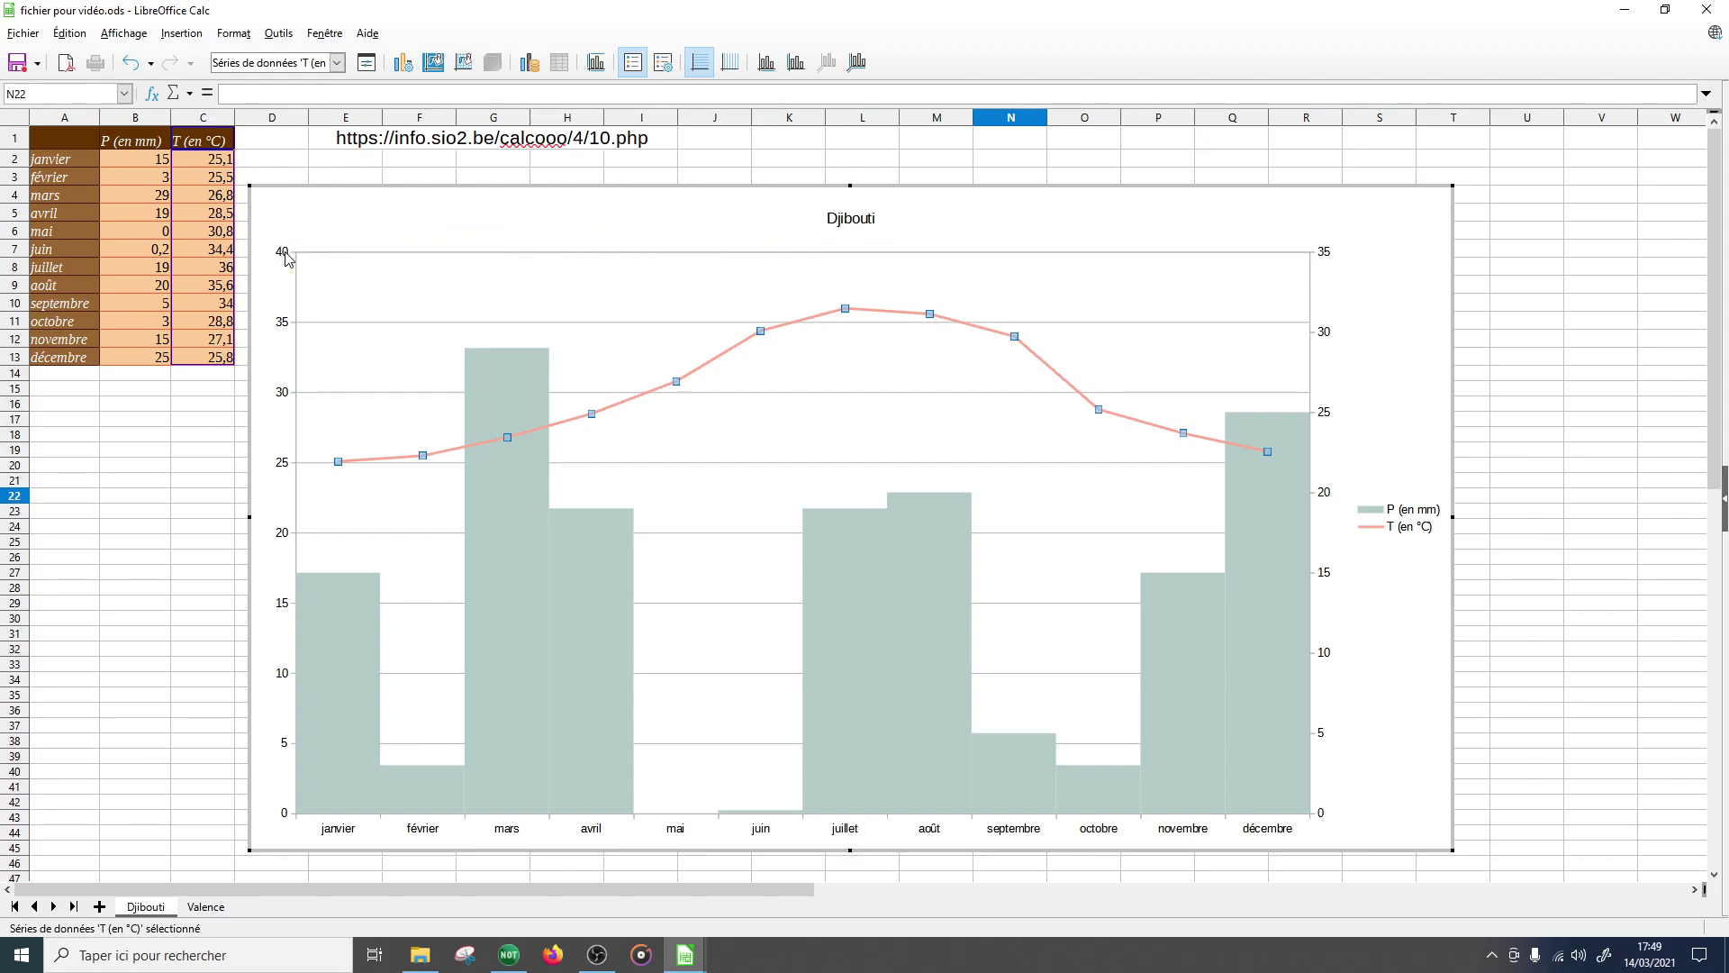
- Set the maximum of the secondary Y axis to 80 instead of automatic scaling
{"action": "left_click", "coordinate": [1331, 262]}
{"action": "double_click", "coordinate": [1311, 311]}
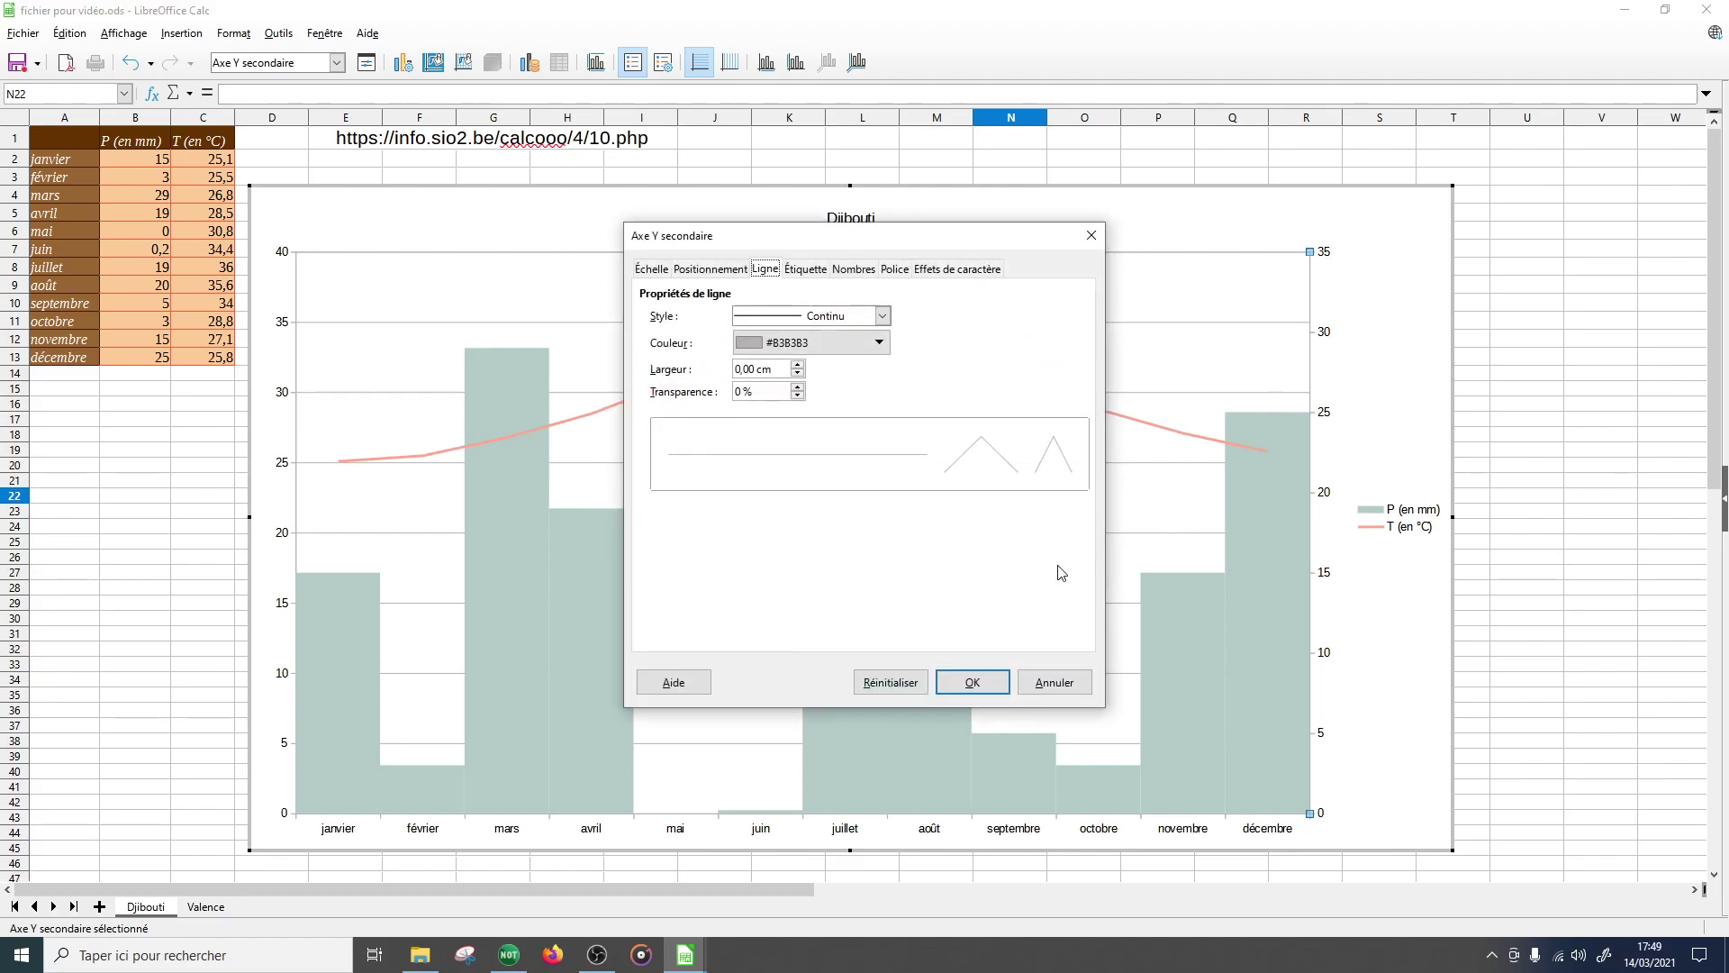
{"action": "left_click", "coordinate": [654, 271]}
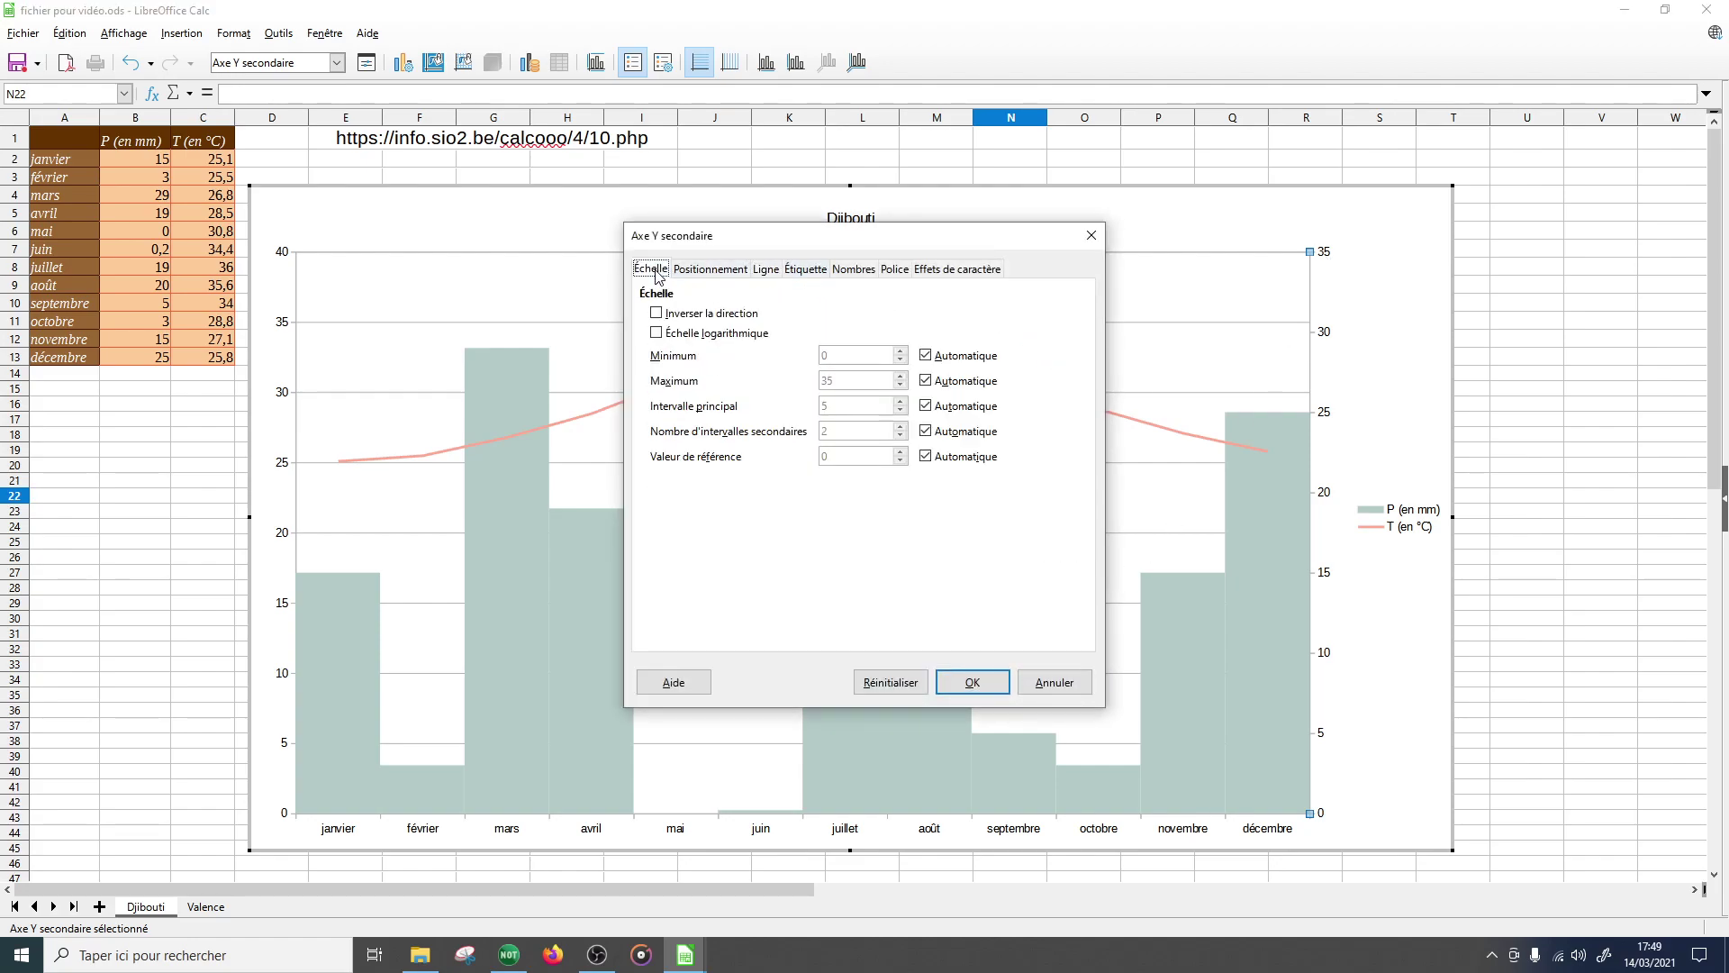
{"action": "left_click", "coordinate": [925, 386]}
{"action": "key", "text": "shift+Tab"}
{"action": "left_click", "coordinate": [990, 691]}
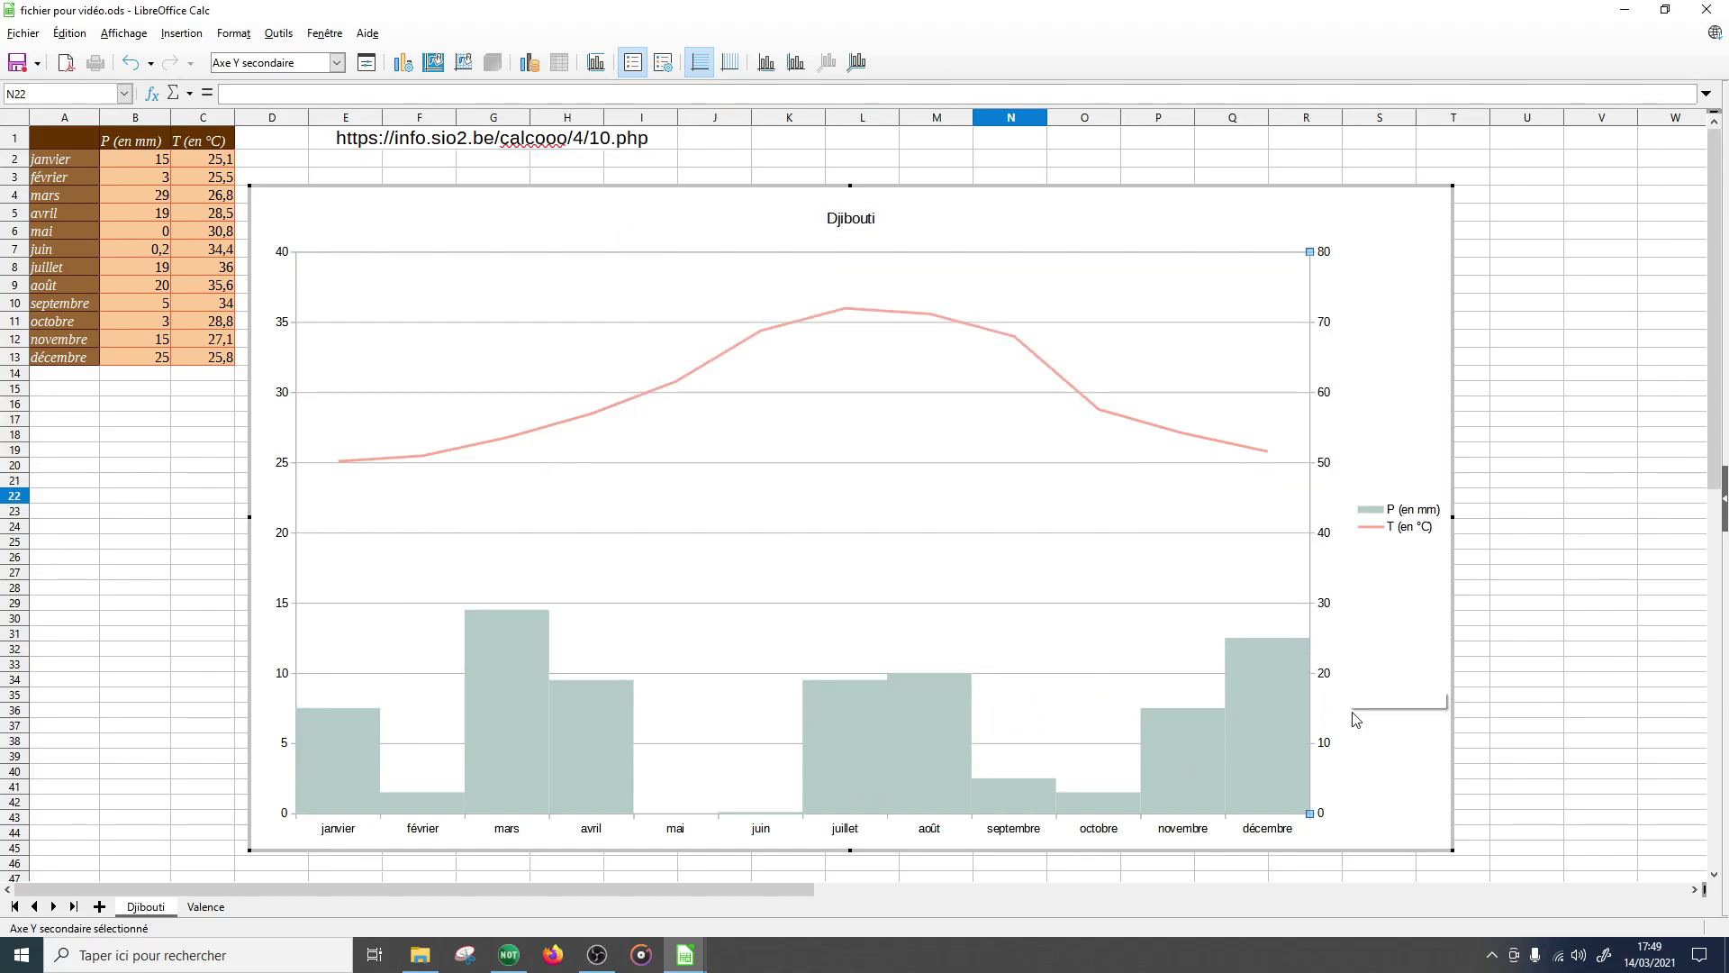
{"action": "left_click", "coordinate": [1407, 803]}
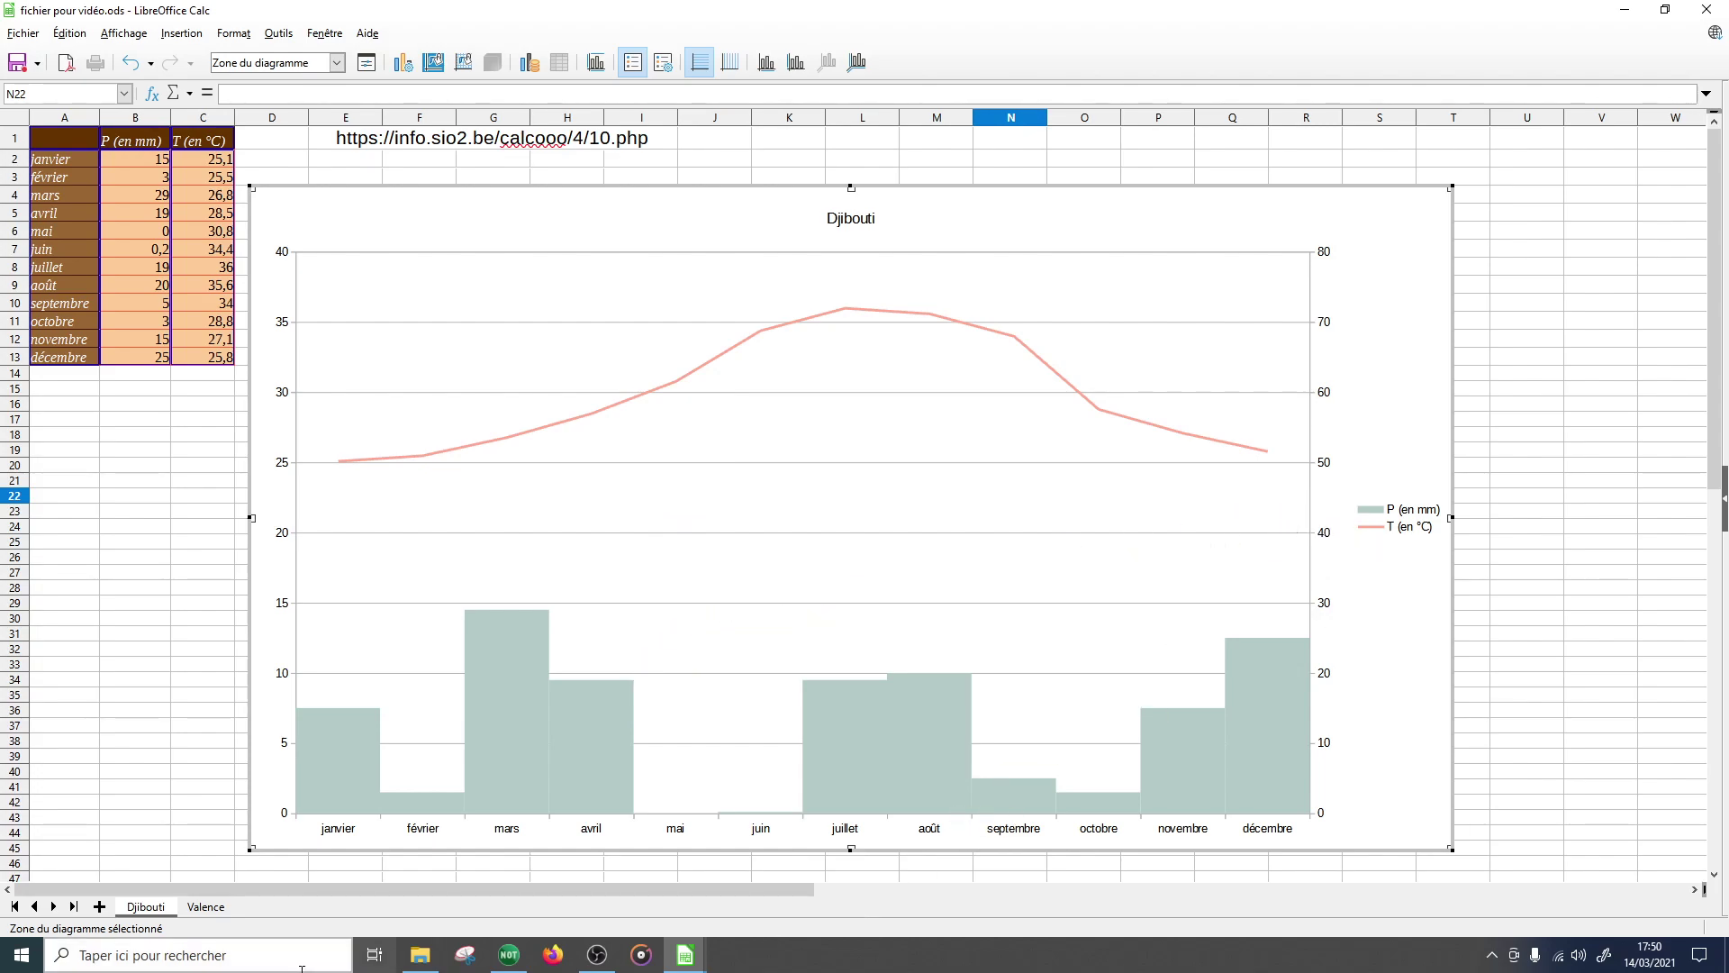
- Insert a Colonne et ligne chart from the climate table in A4:M6 of the Valence sheet
{"action": "left_click", "coordinate": [212, 913]}
{"action": "left_click", "coordinate": [375, 499]}
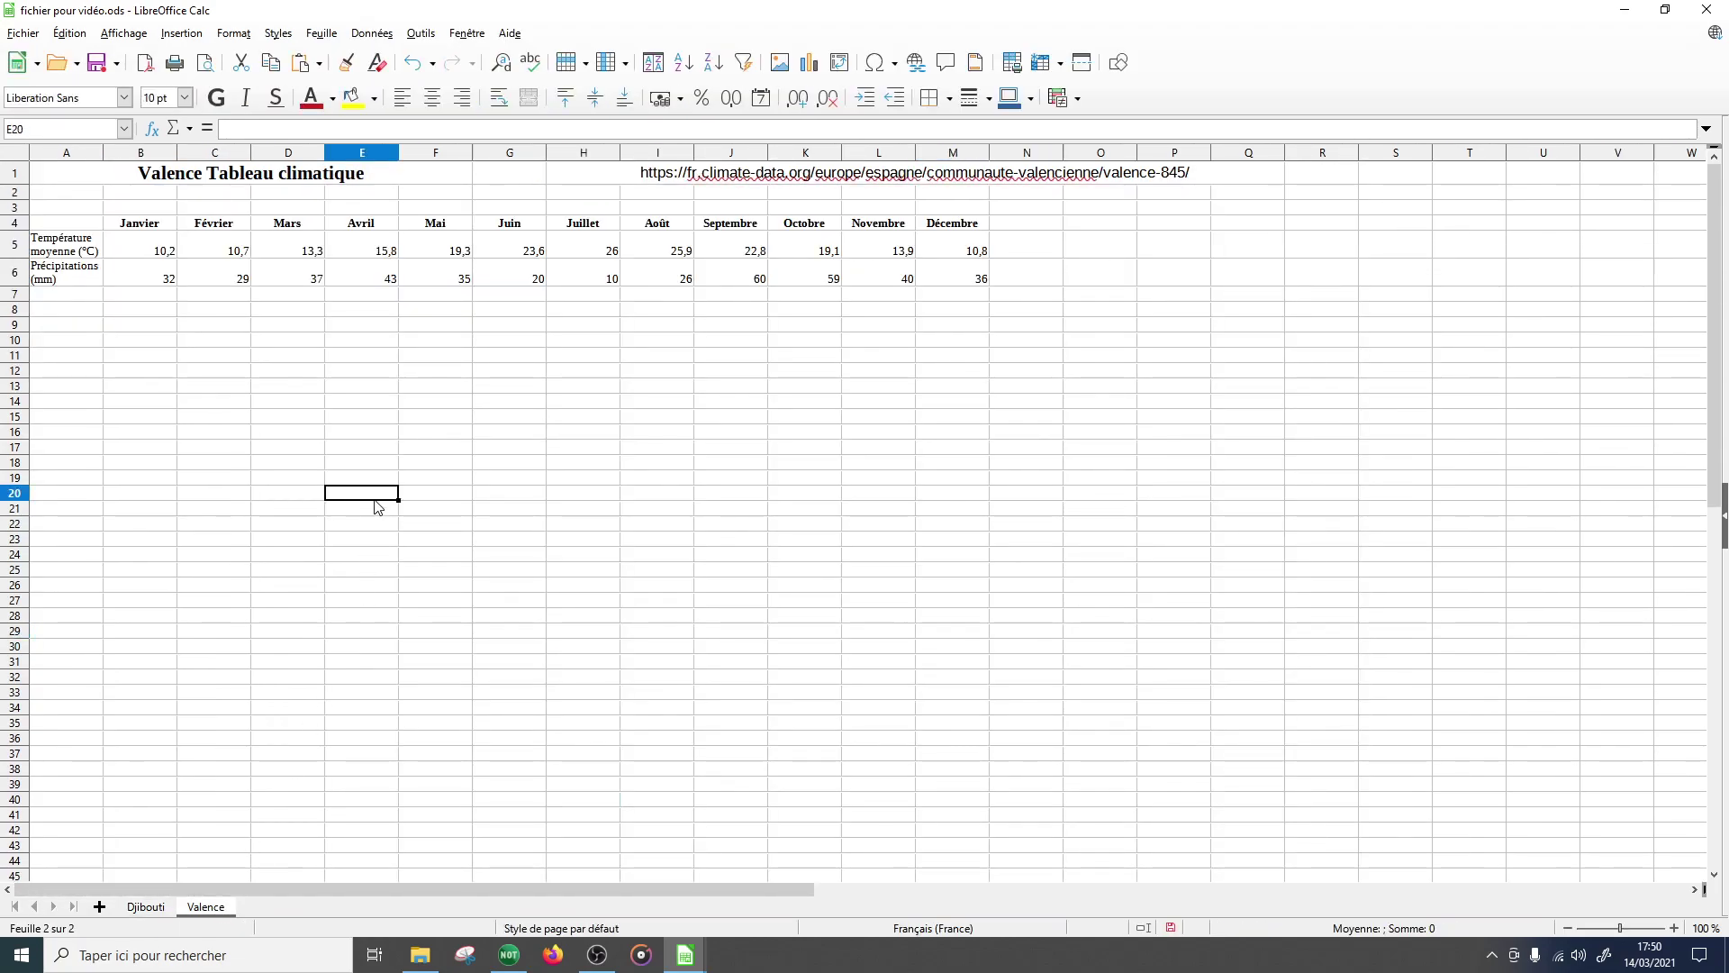
{"action": "left_click", "coordinate": [563, 177]}
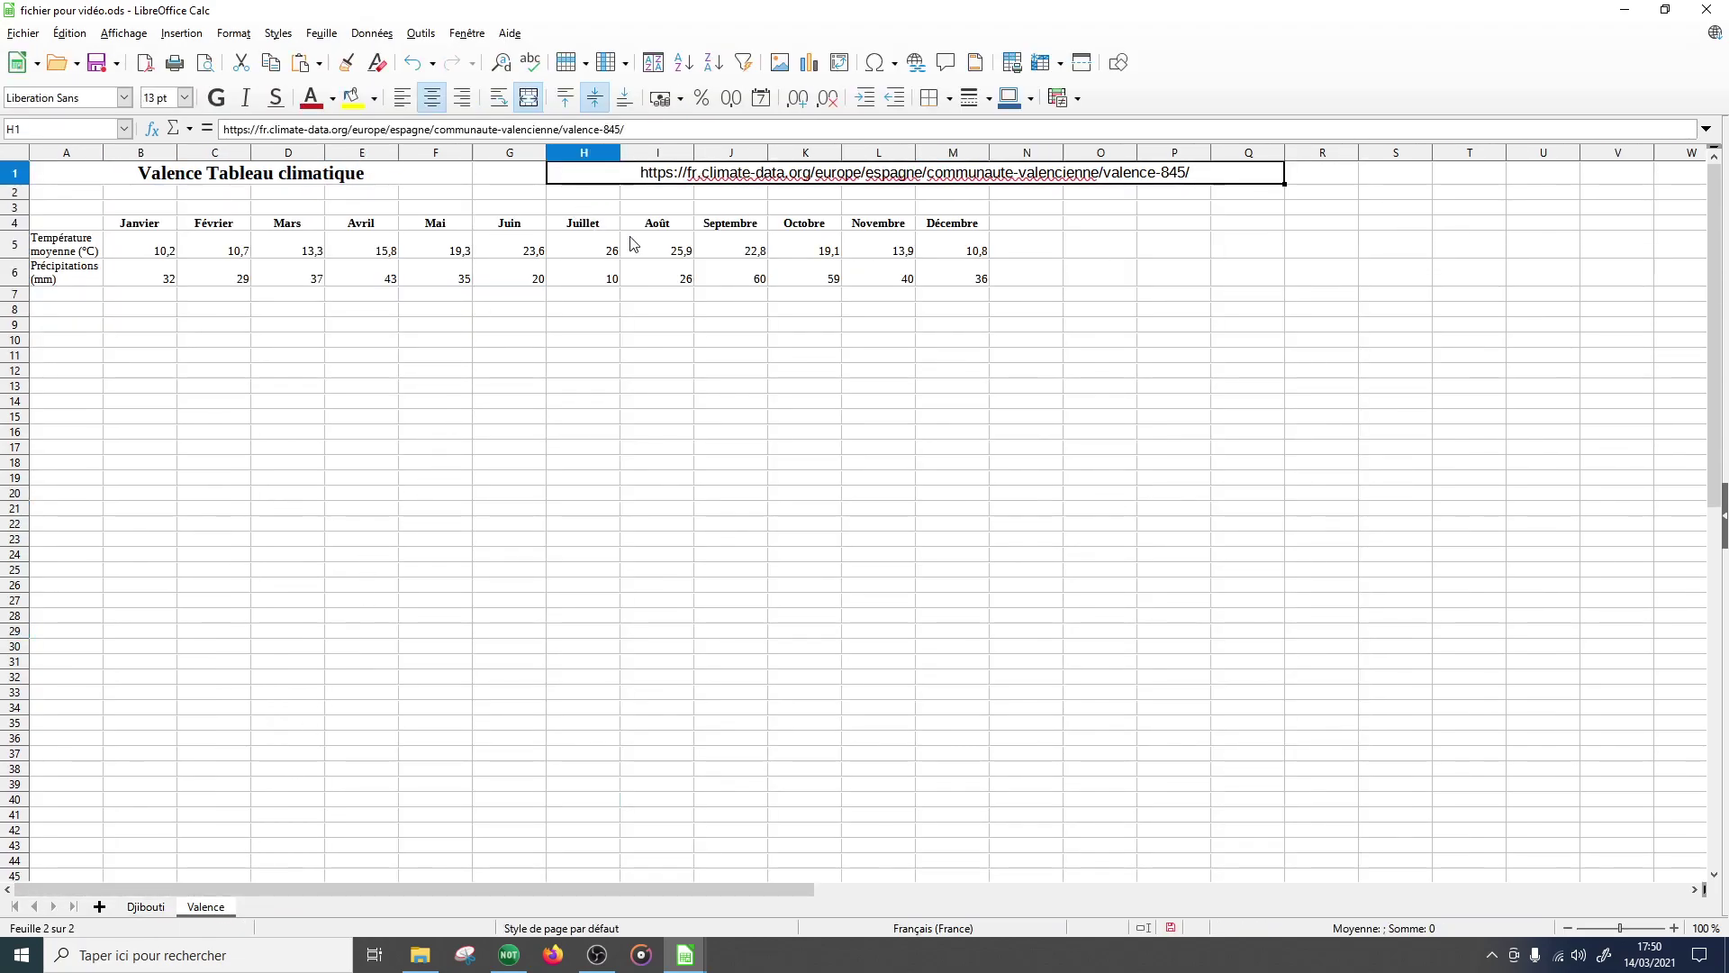
{"action": "left_click", "coordinate": [688, 509]}
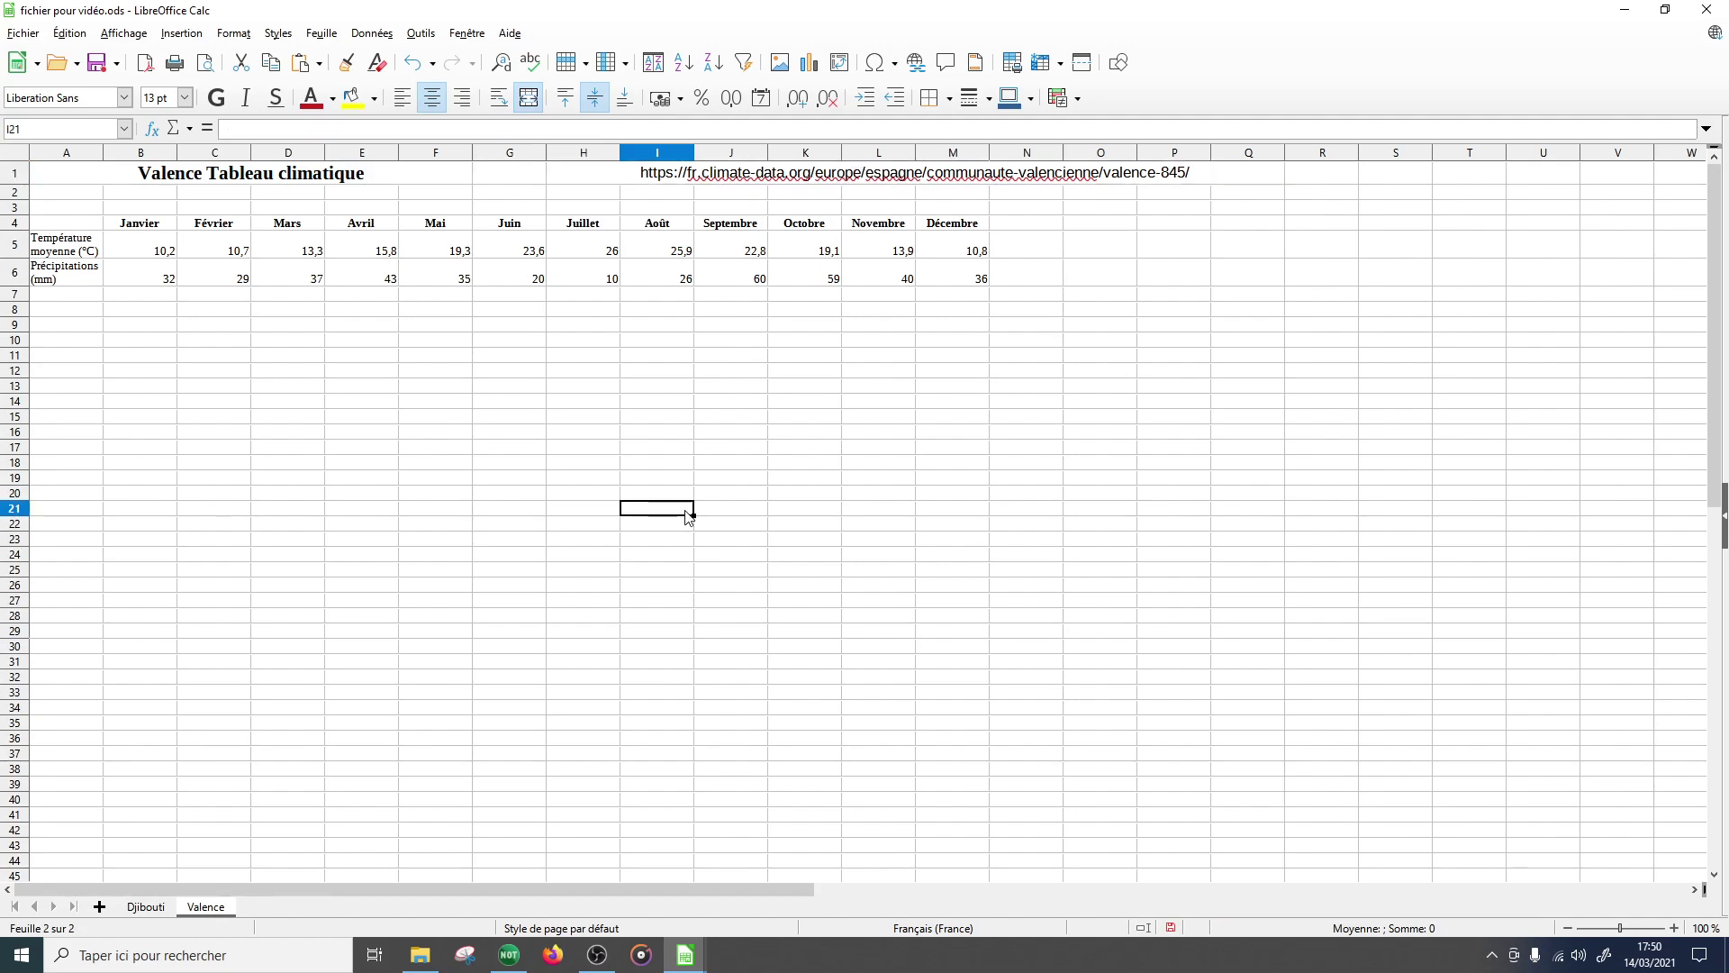
{"action": "left_click_drag", "start_coordinate": [77, 227], "coordinate": [946, 272]}
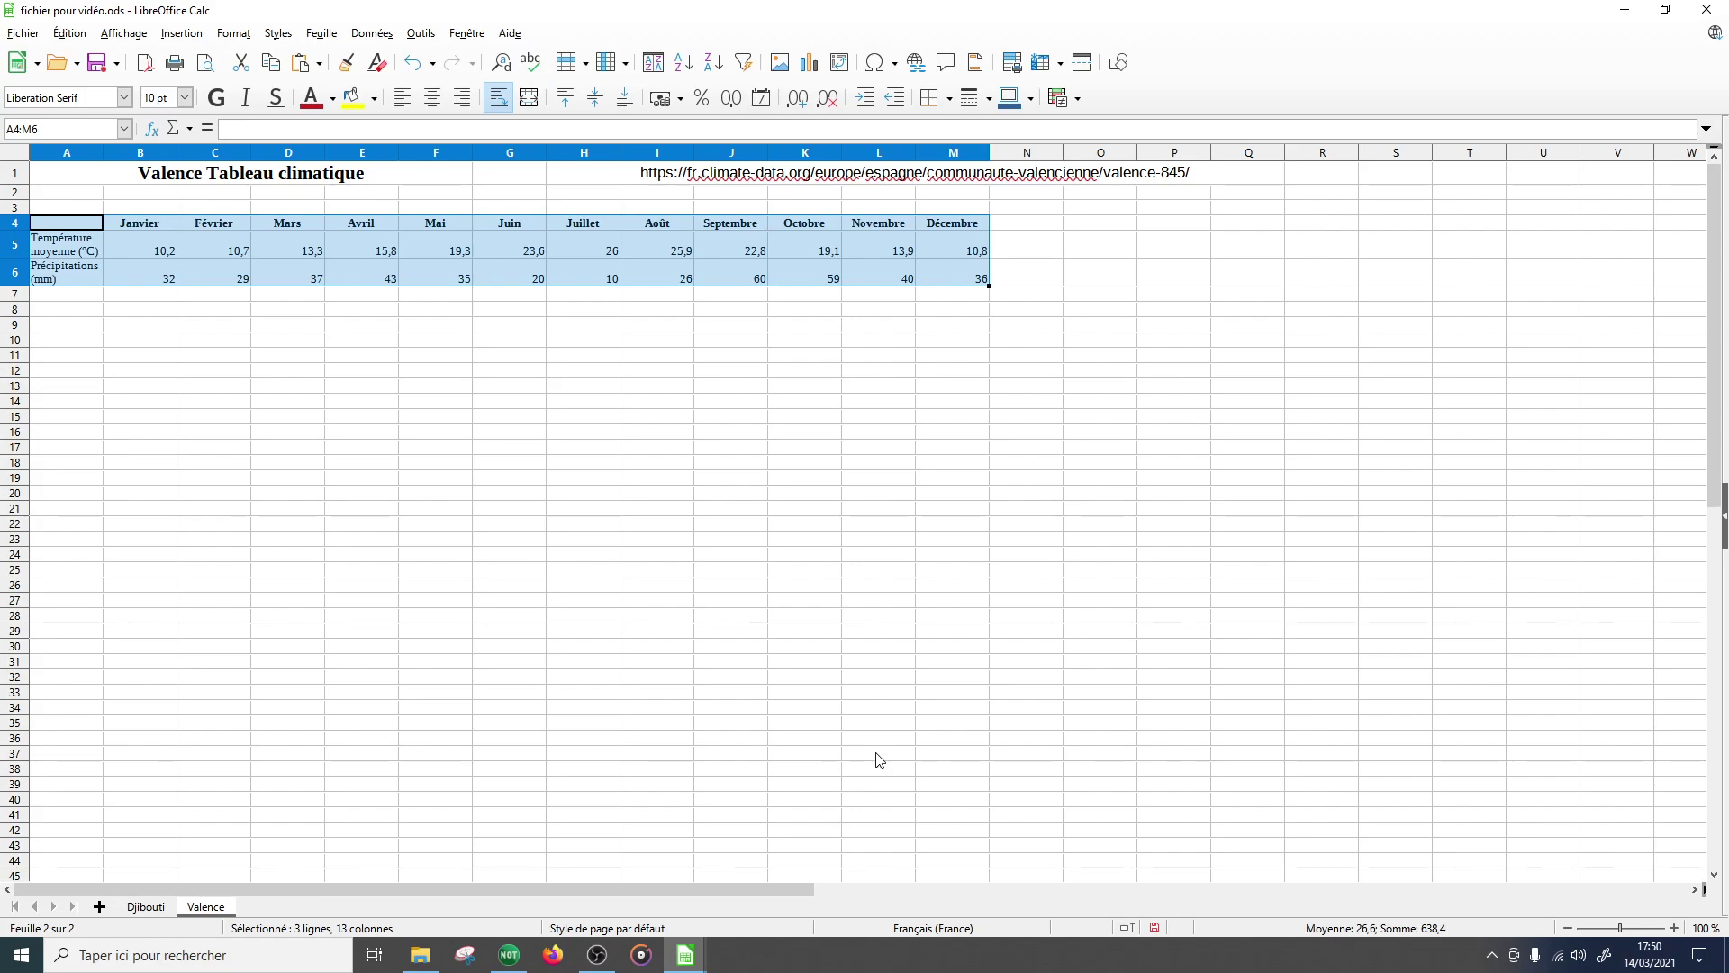
{"action": "left_click", "coordinate": [808, 70]}
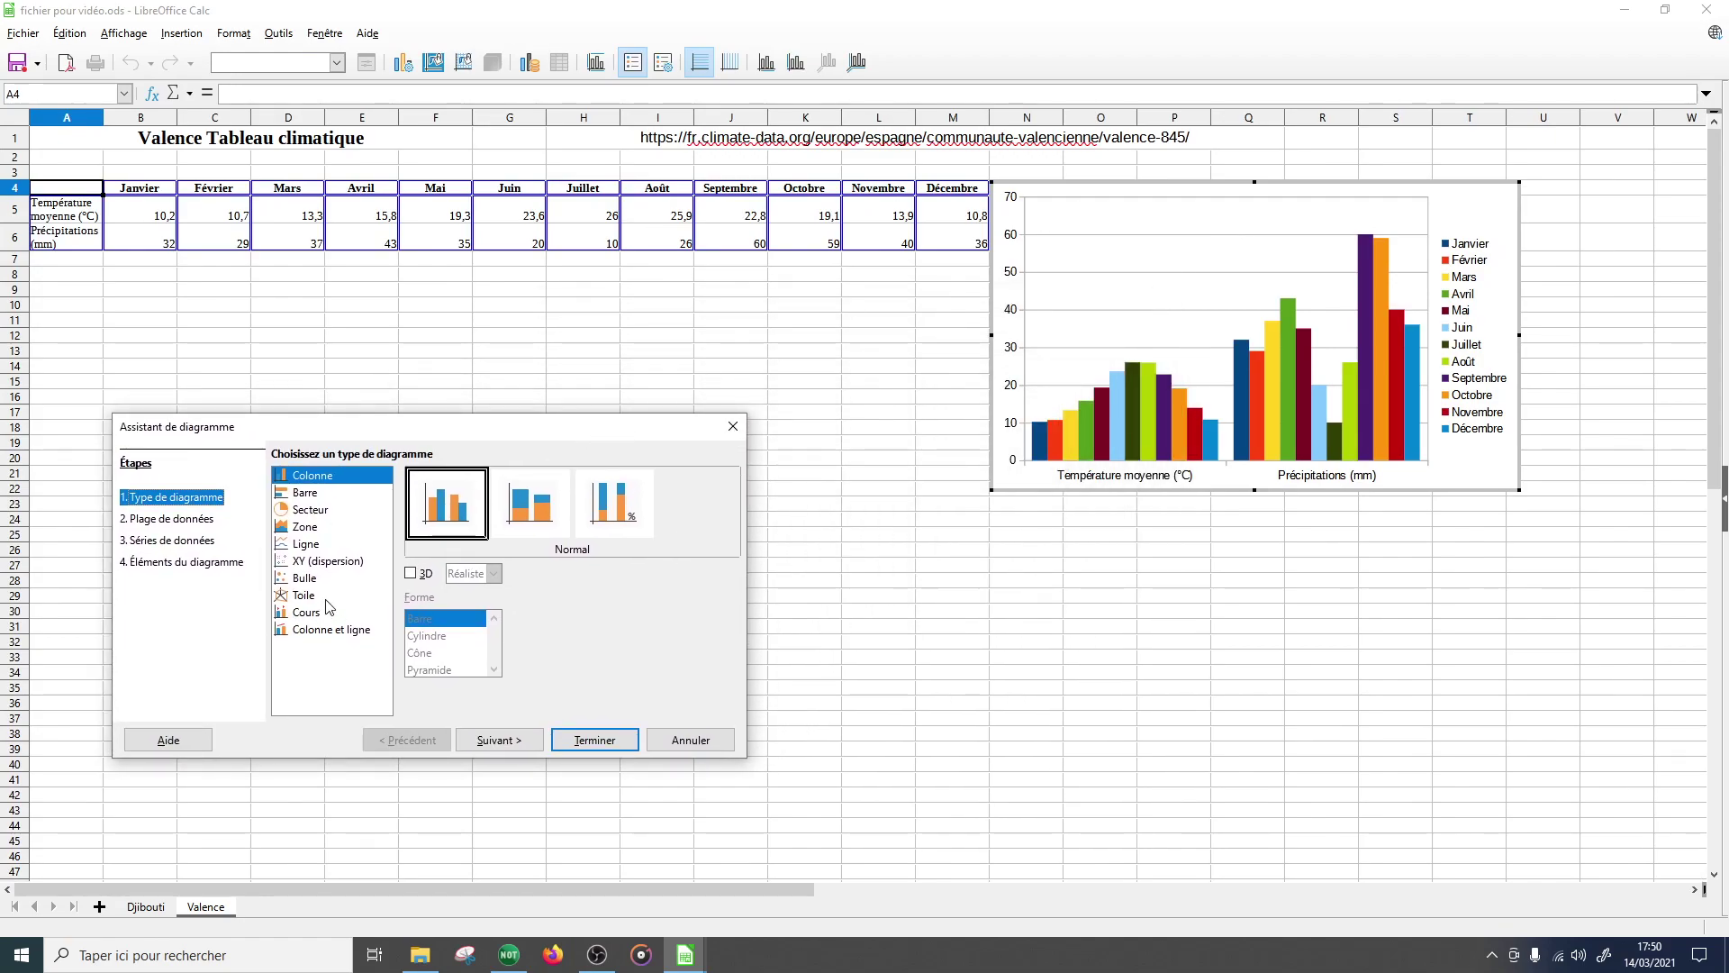
{"action": "left_click", "coordinate": [333, 631]}
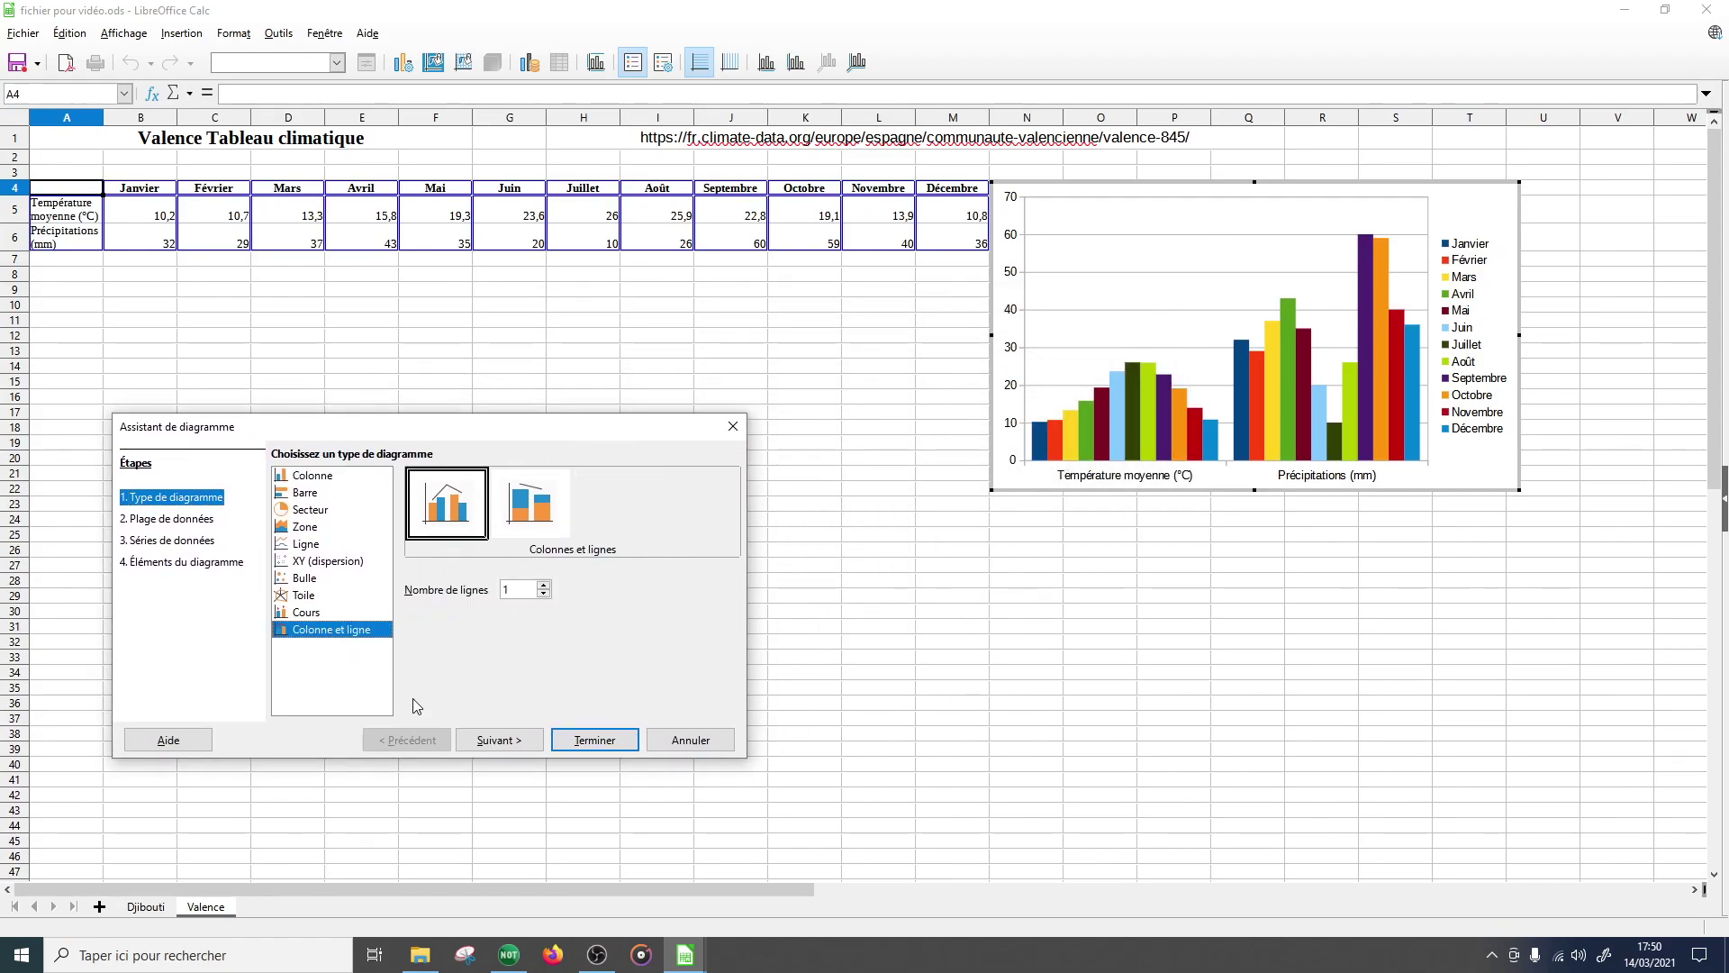
- Arrange the chart's data series in rows, place Précipitations before Température moyenne, and finish the chart
{"action": "left_click", "coordinate": [533, 743]}
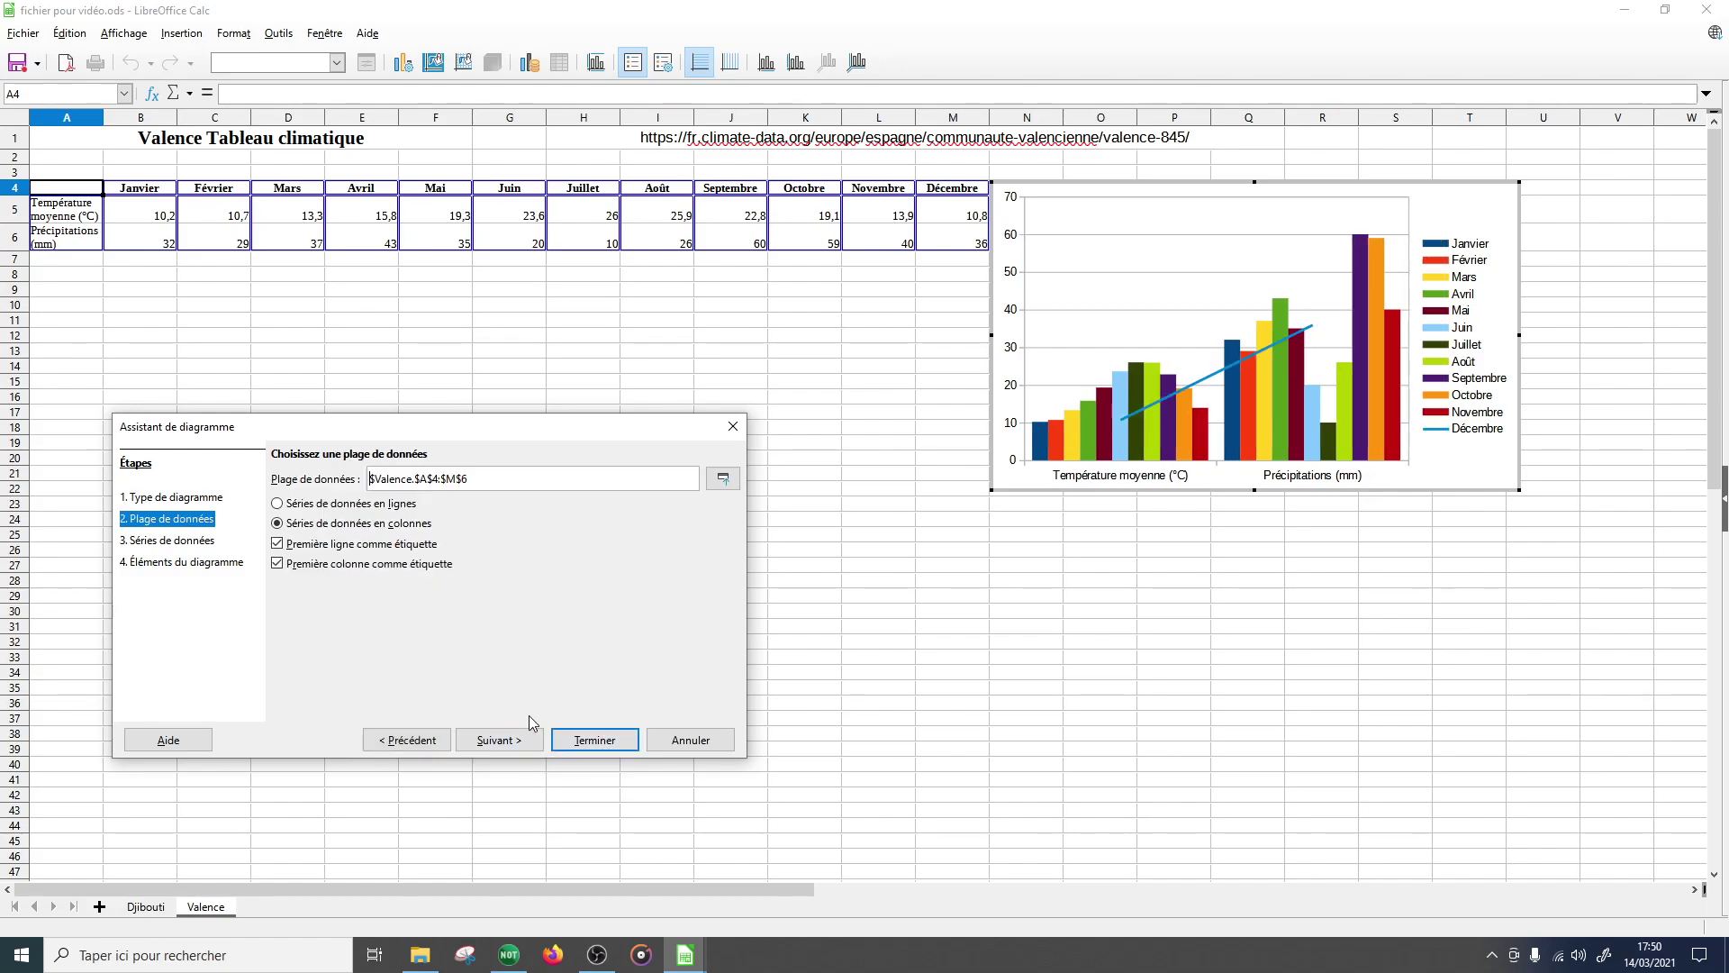
{"action": "left_click", "coordinate": [359, 506]}
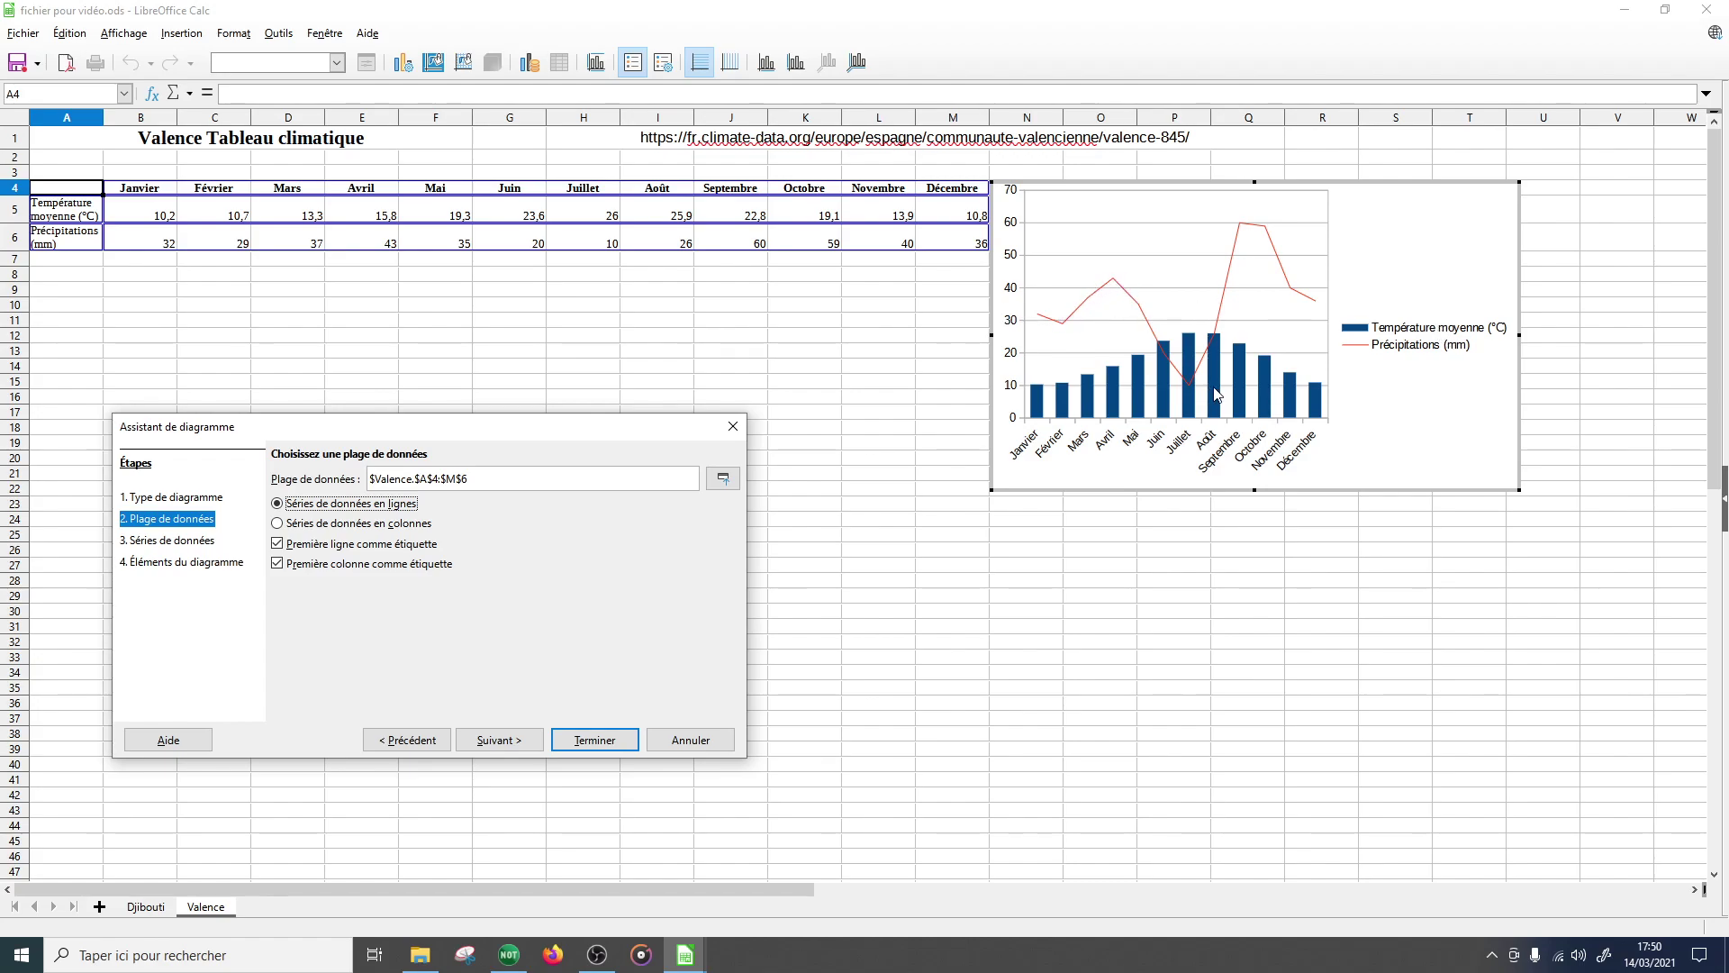
{"action": "left_click", "coordinate": [511, 741]}
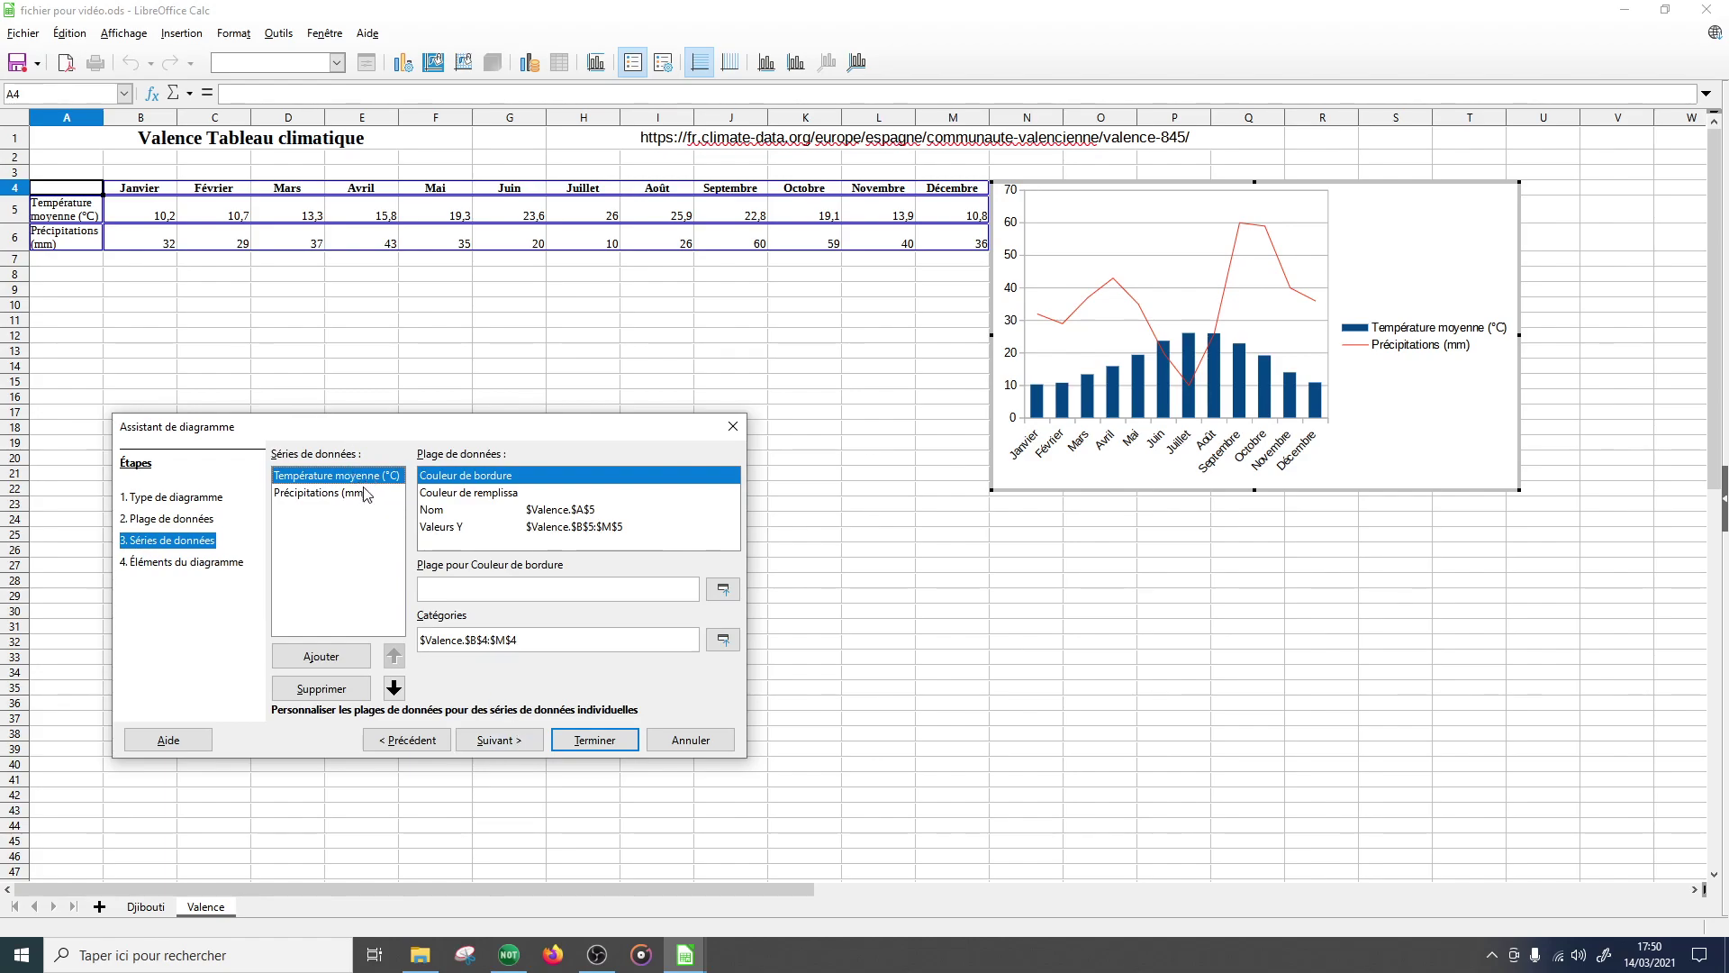
{"action": "left_click", "coordinate": [393, 688]}
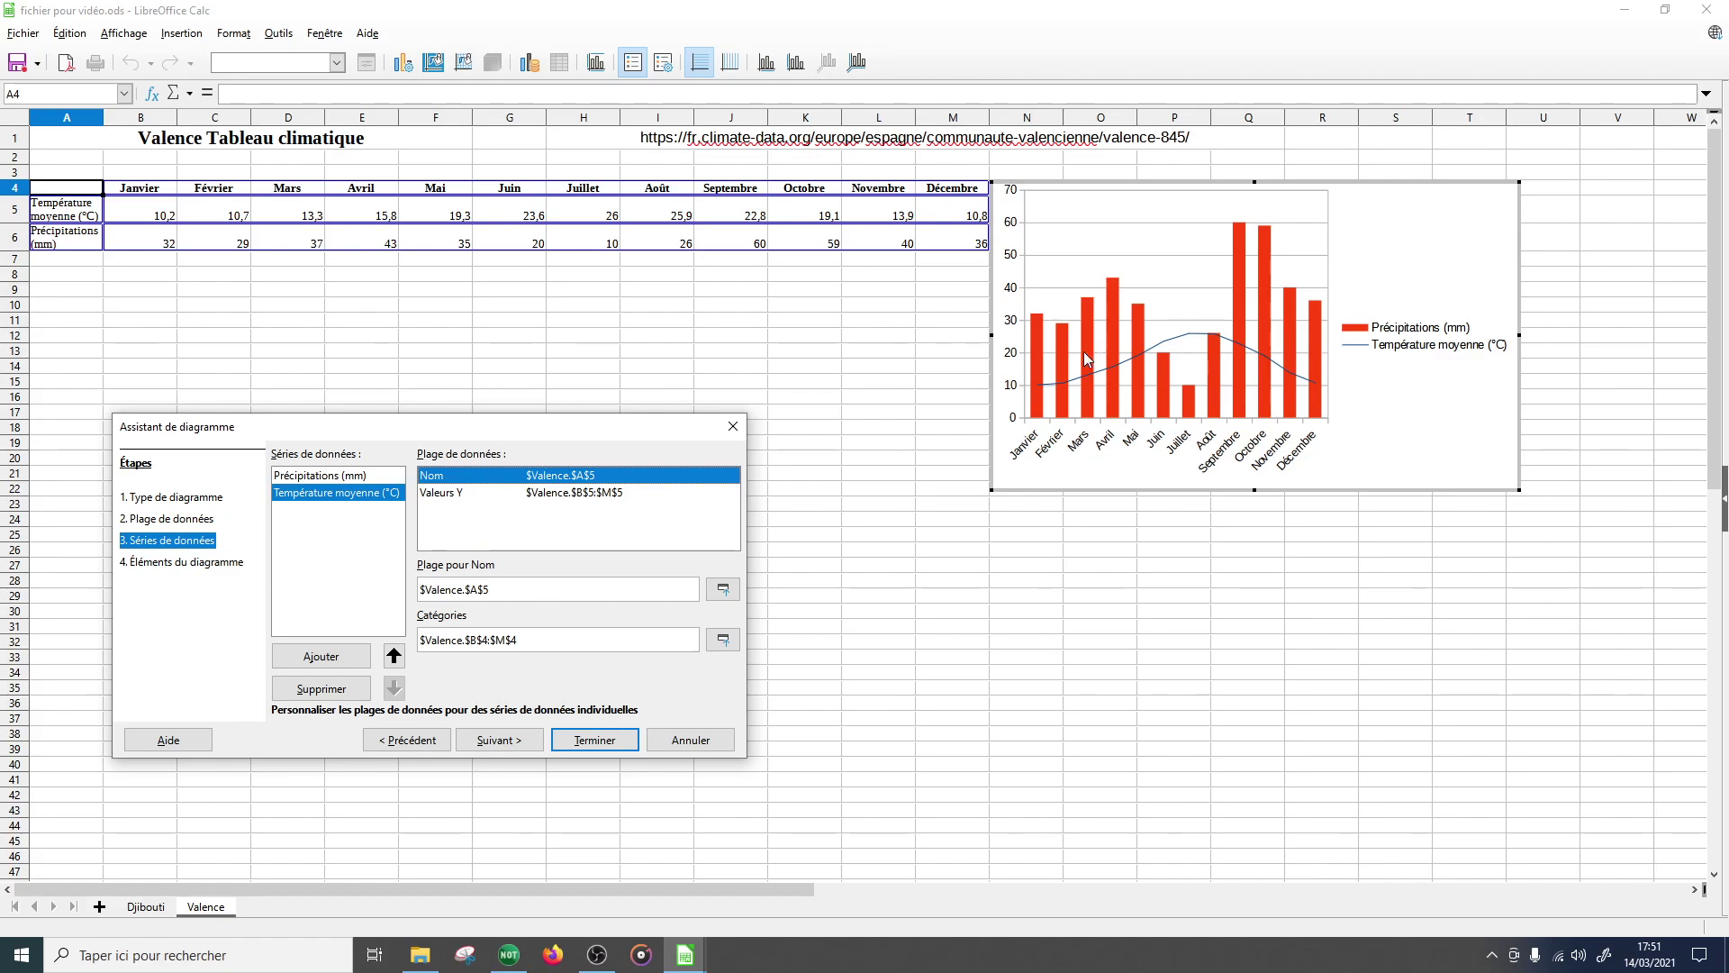
{"action": "left_click", "coordinate": [594, 740]}
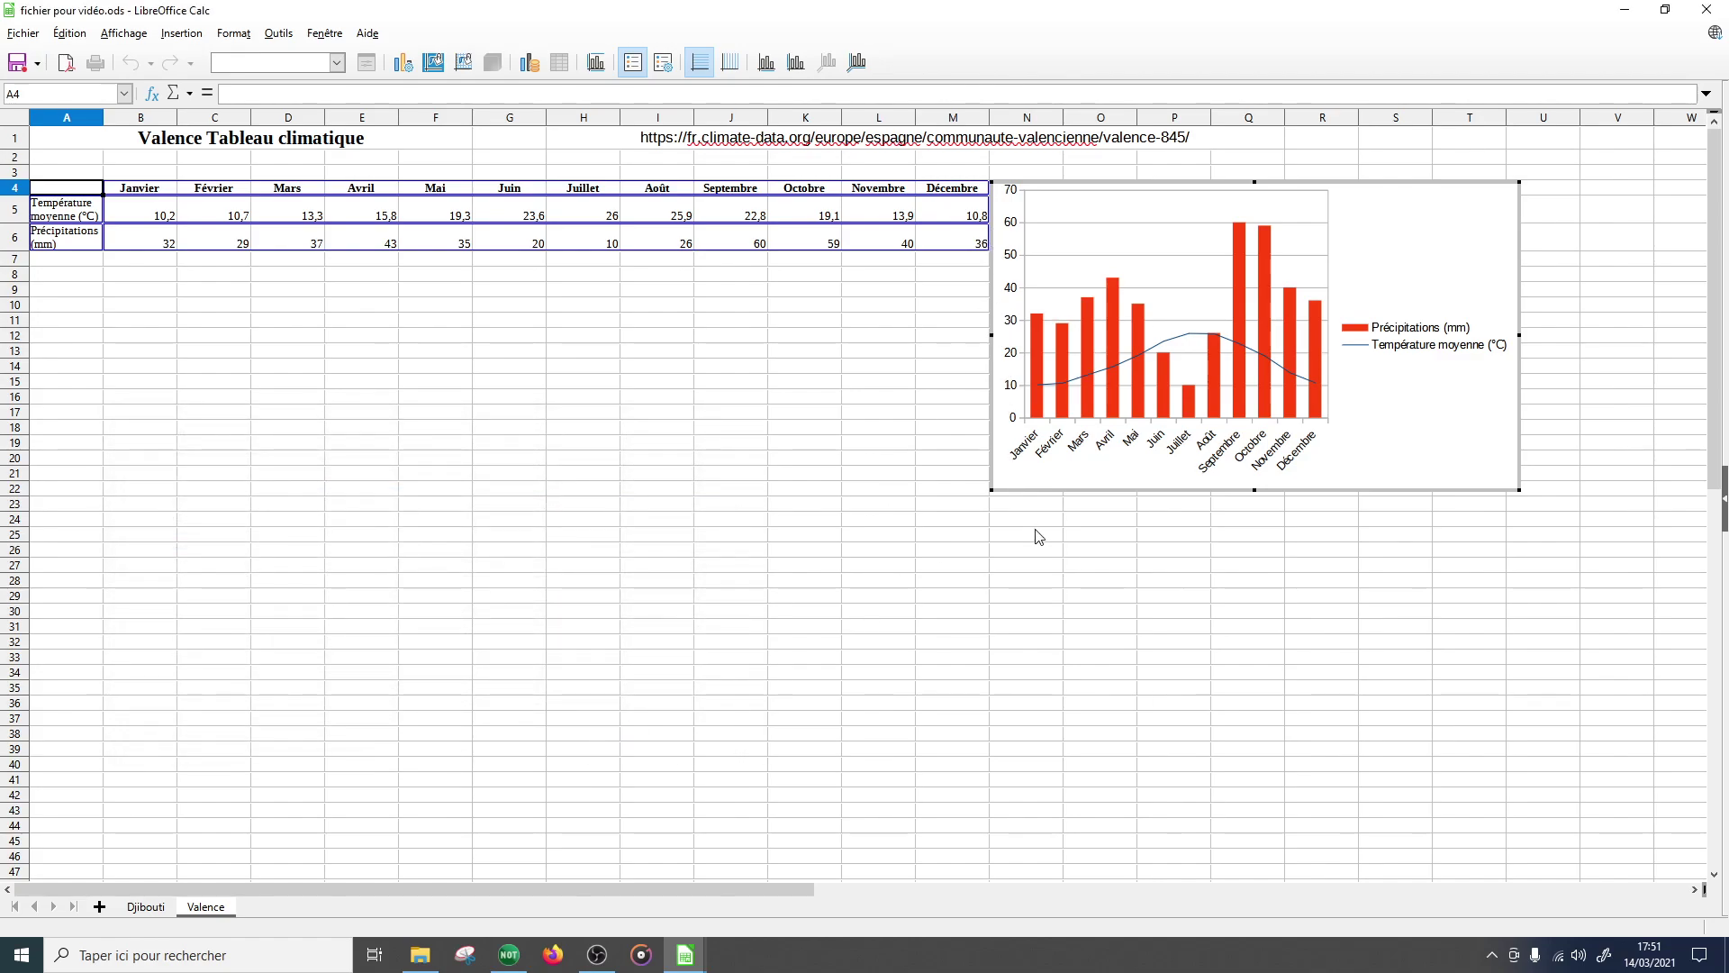
- Enlarge the Valence chart to about 34 × 19 cm, extending it toward the lower left
{"action": "left_click", "coordinate": [1036, 536]}
{"action": "left_click", "coordinate": [1004, 509]}
{"action": "left_click_drag", "start_coordinate": [994, 522], "coordinate": [408, 674]}
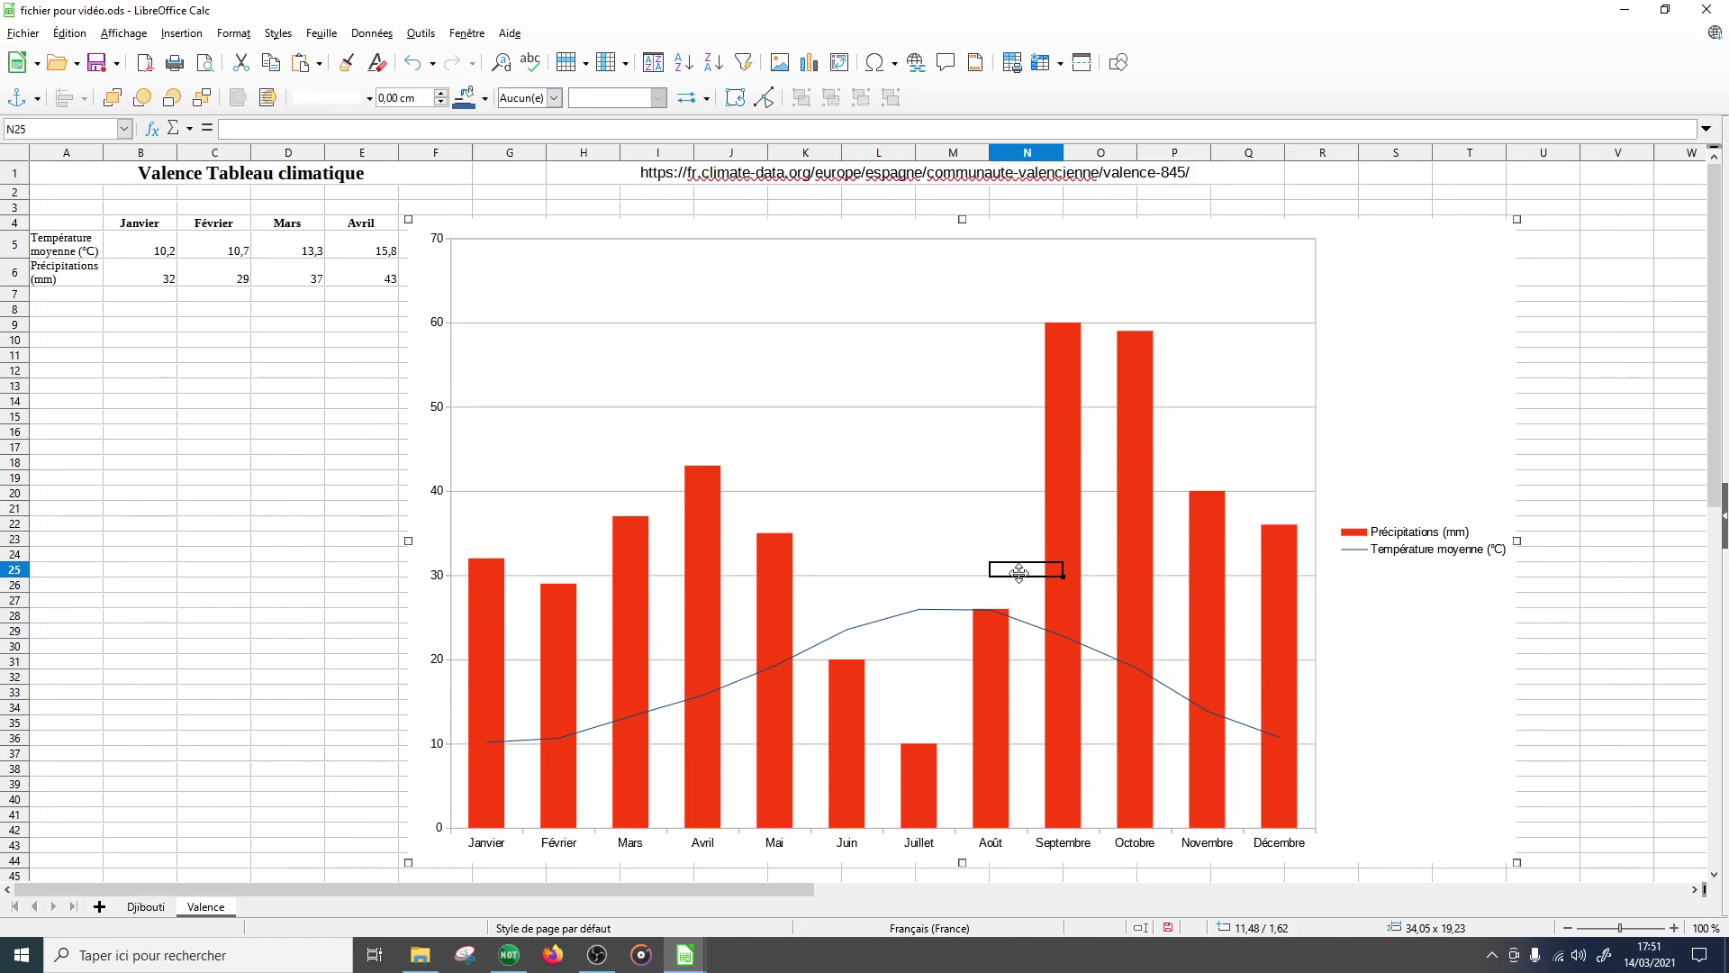
- Align the Valence chart's Précipitations series to the secondary Y axis and set its column spacing to 0 %
{"action": "double_click", "coordinate": [1142, 486]}
{"action": "left_click", "coordinate": [1140, 487]}
{"action": "left_click", "coordinate": [1140, 487]}
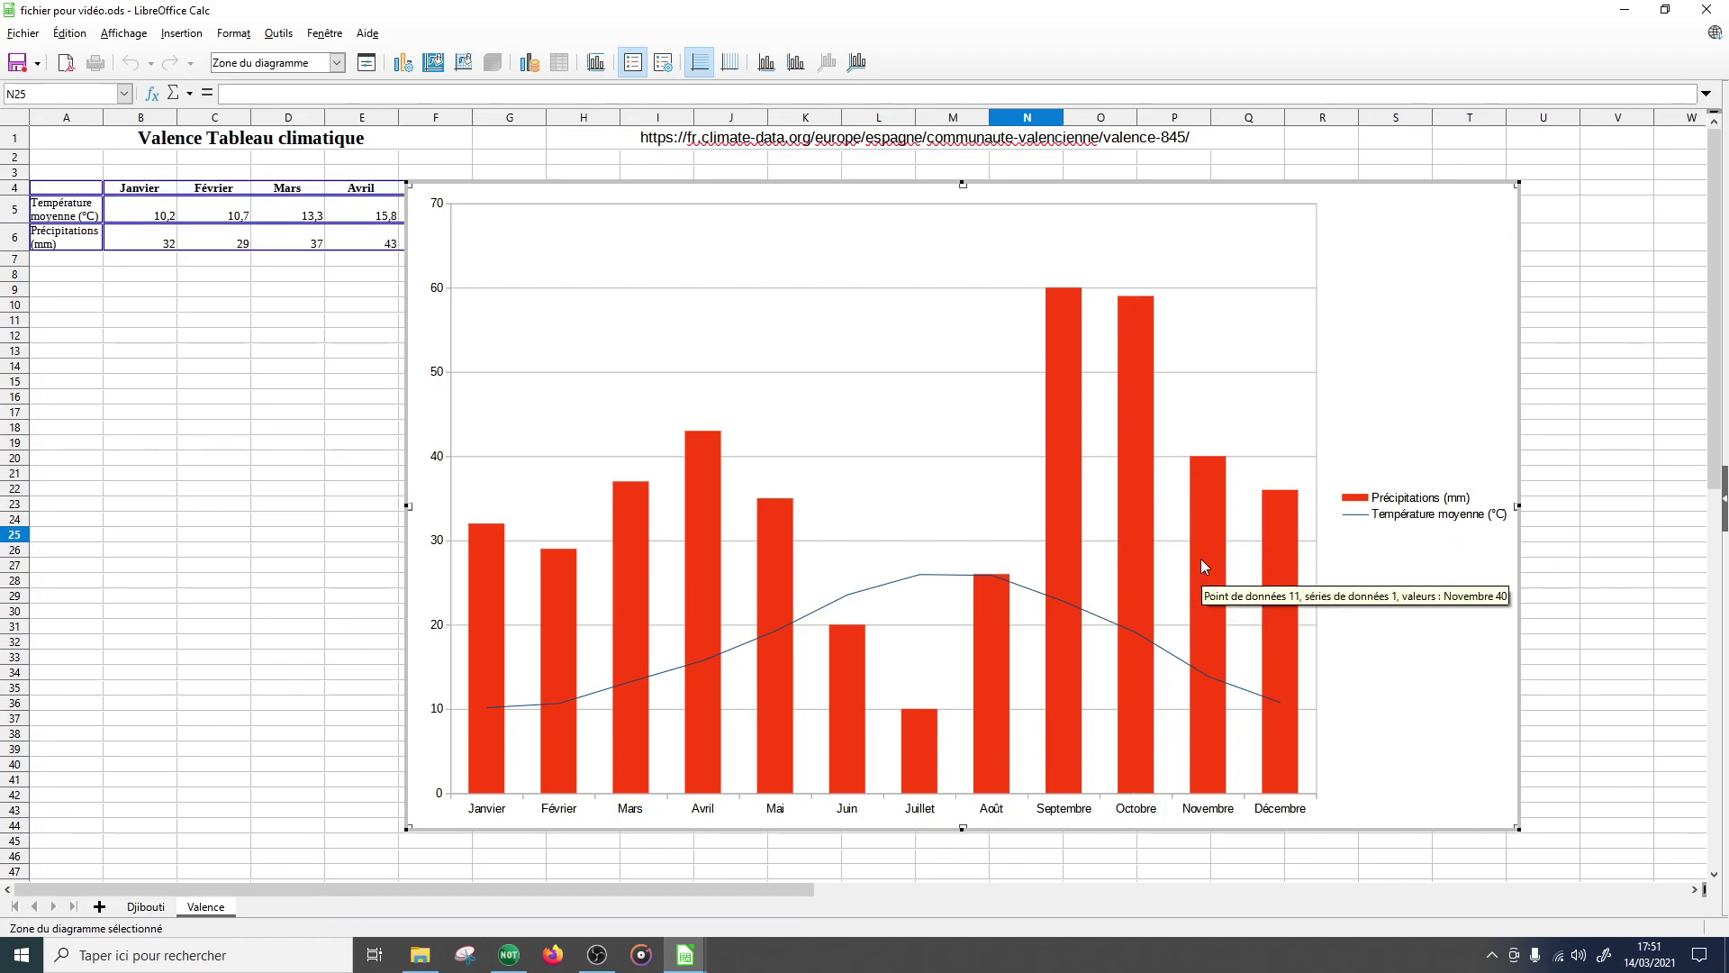
{"action": "double_click", "coordinate": [1133, 491]}
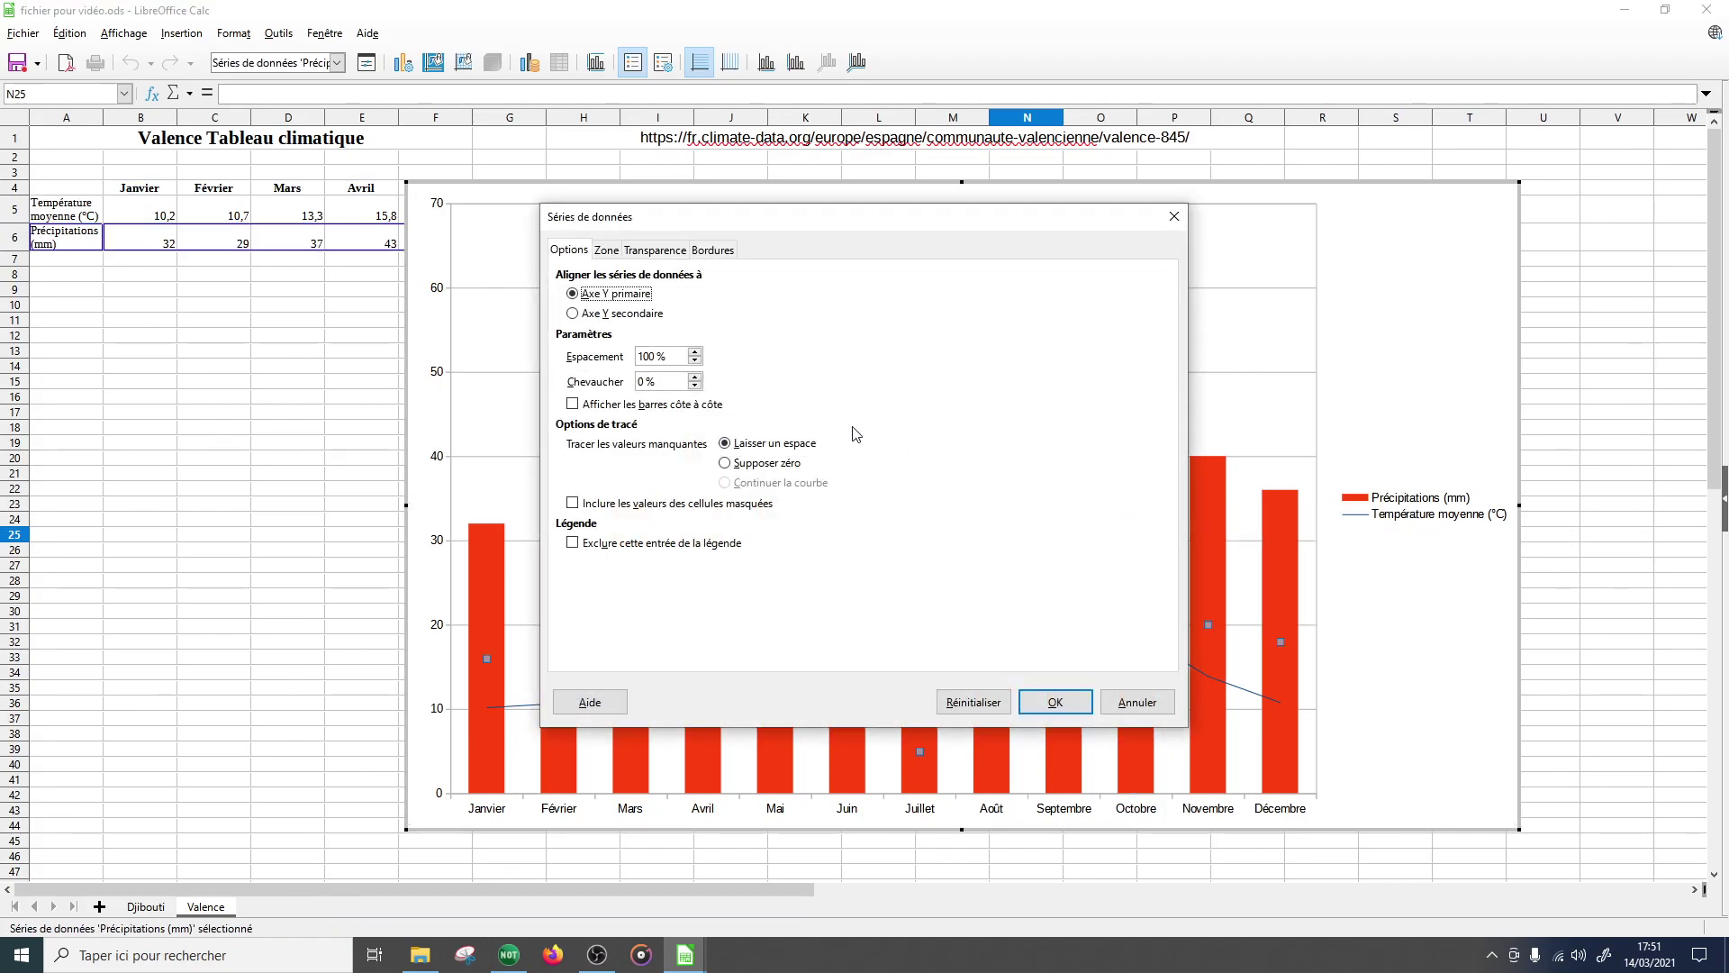
{"action": "left_click", "coordinate": [631, 315]}
{"action": "left_click_drag", "start_coordinate": [646, 357], "coordinate": [569, 343]}
{"action": "key", "text": "BackSpace"}
{"action": "type", "text": "10"}
- Fill the Précipitations columns with the light-blue water bitmap and apply the series settings
{"action": "left_click", "coordinate": [615, 251]}
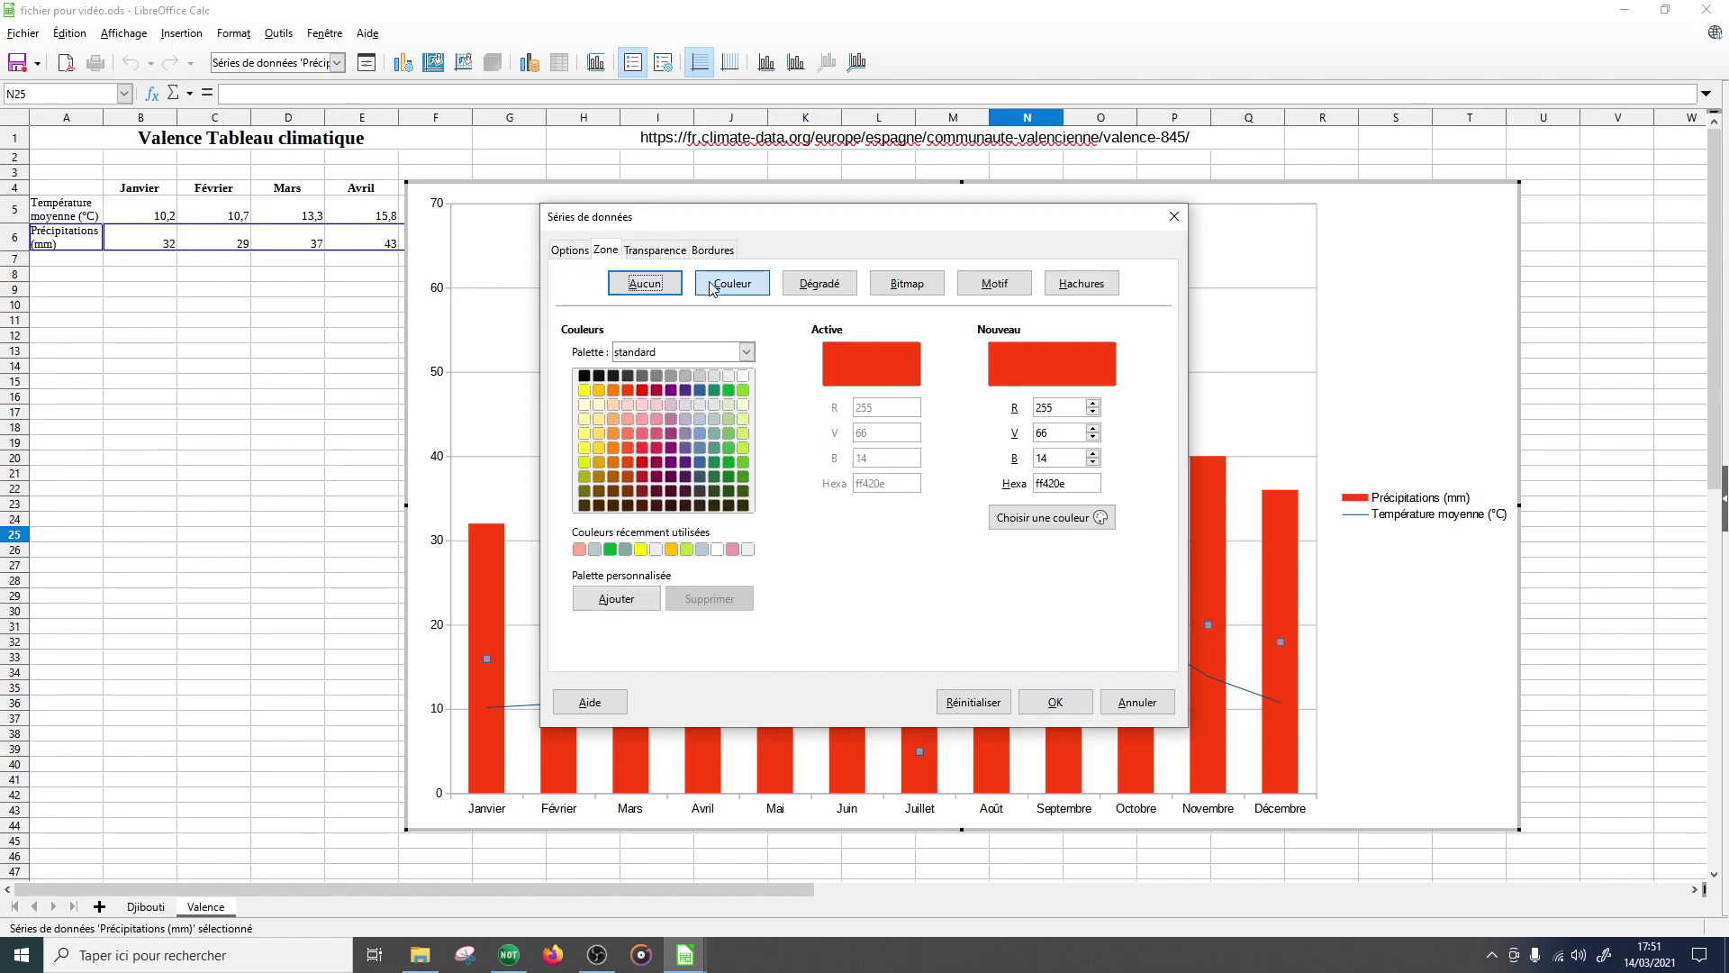
{"action": "left_click", "coordinate": [900, 285]}
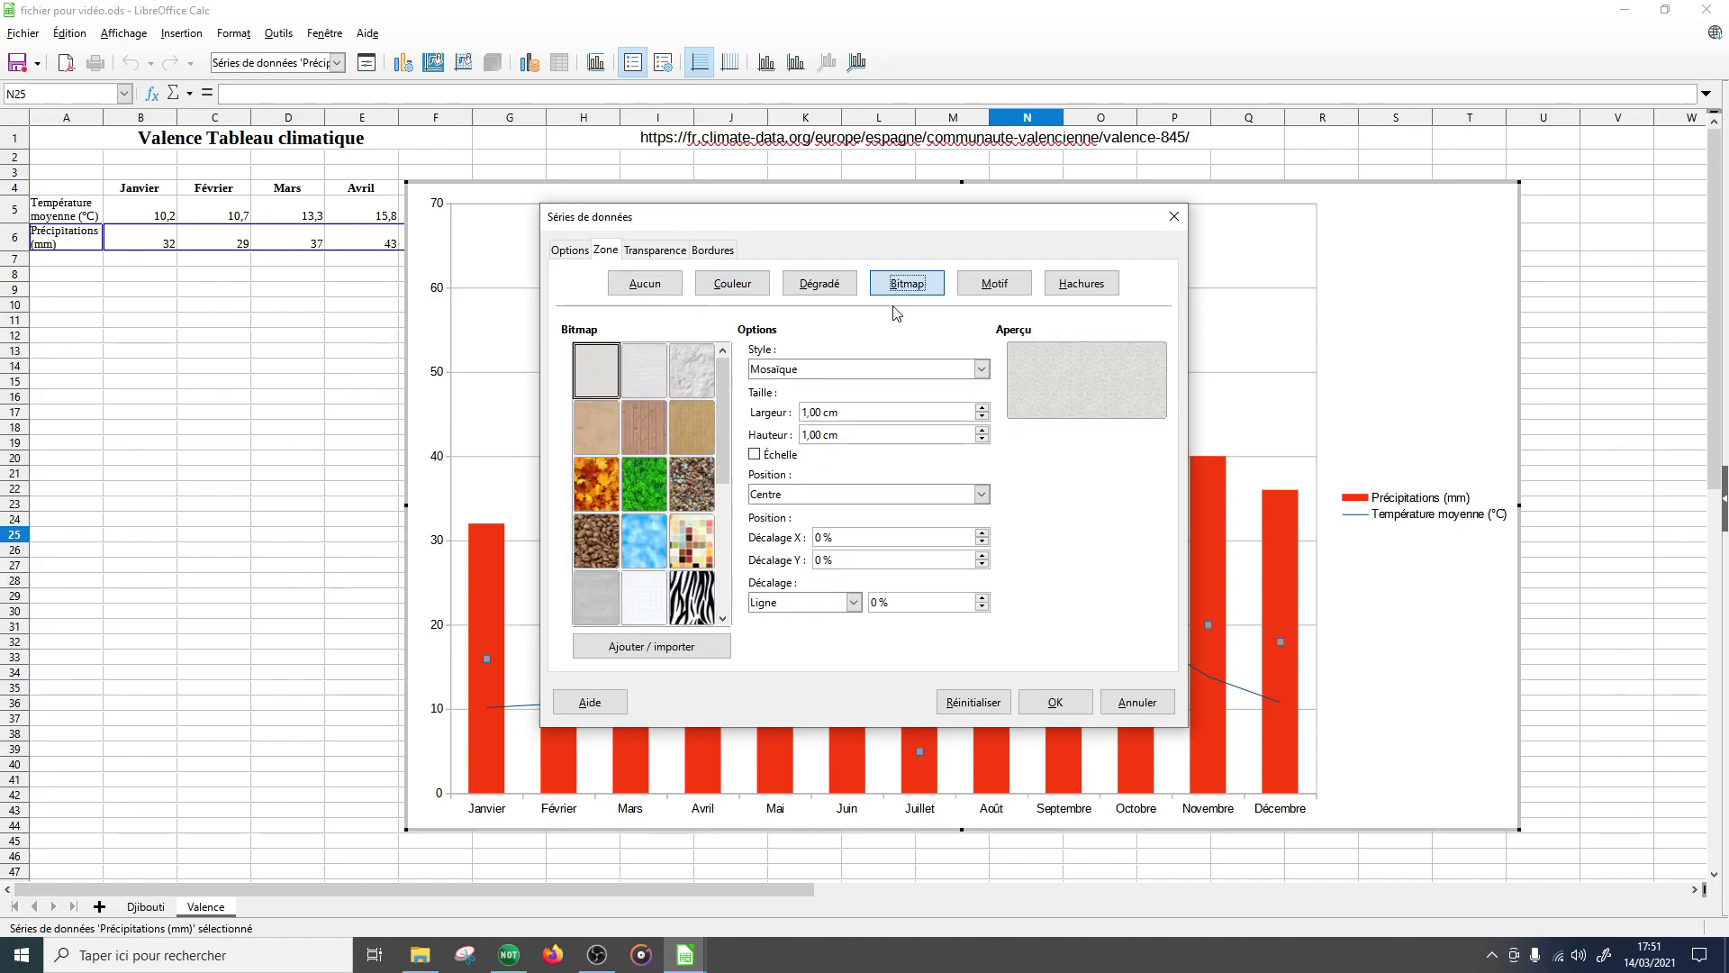
{"action": "scroll", "coordinate": [684, 502], "scroll_direction": "down", "scroll_amount": 3}
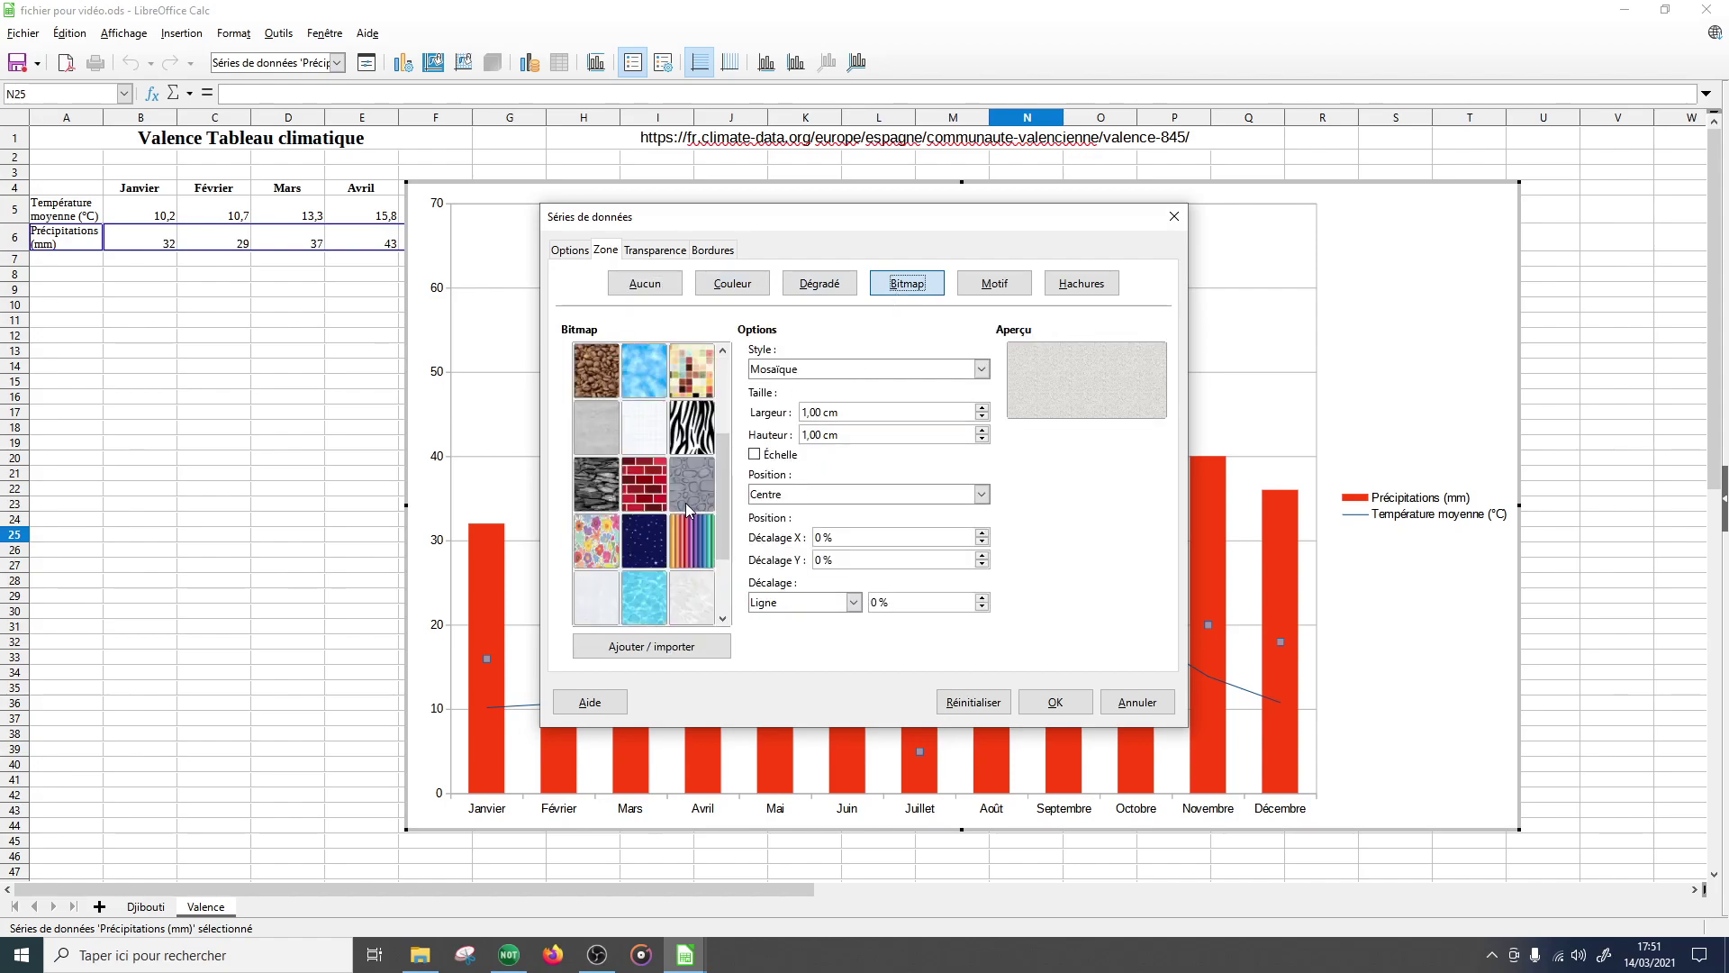
{"action": "left_click", "coordinate": [650, 613]}
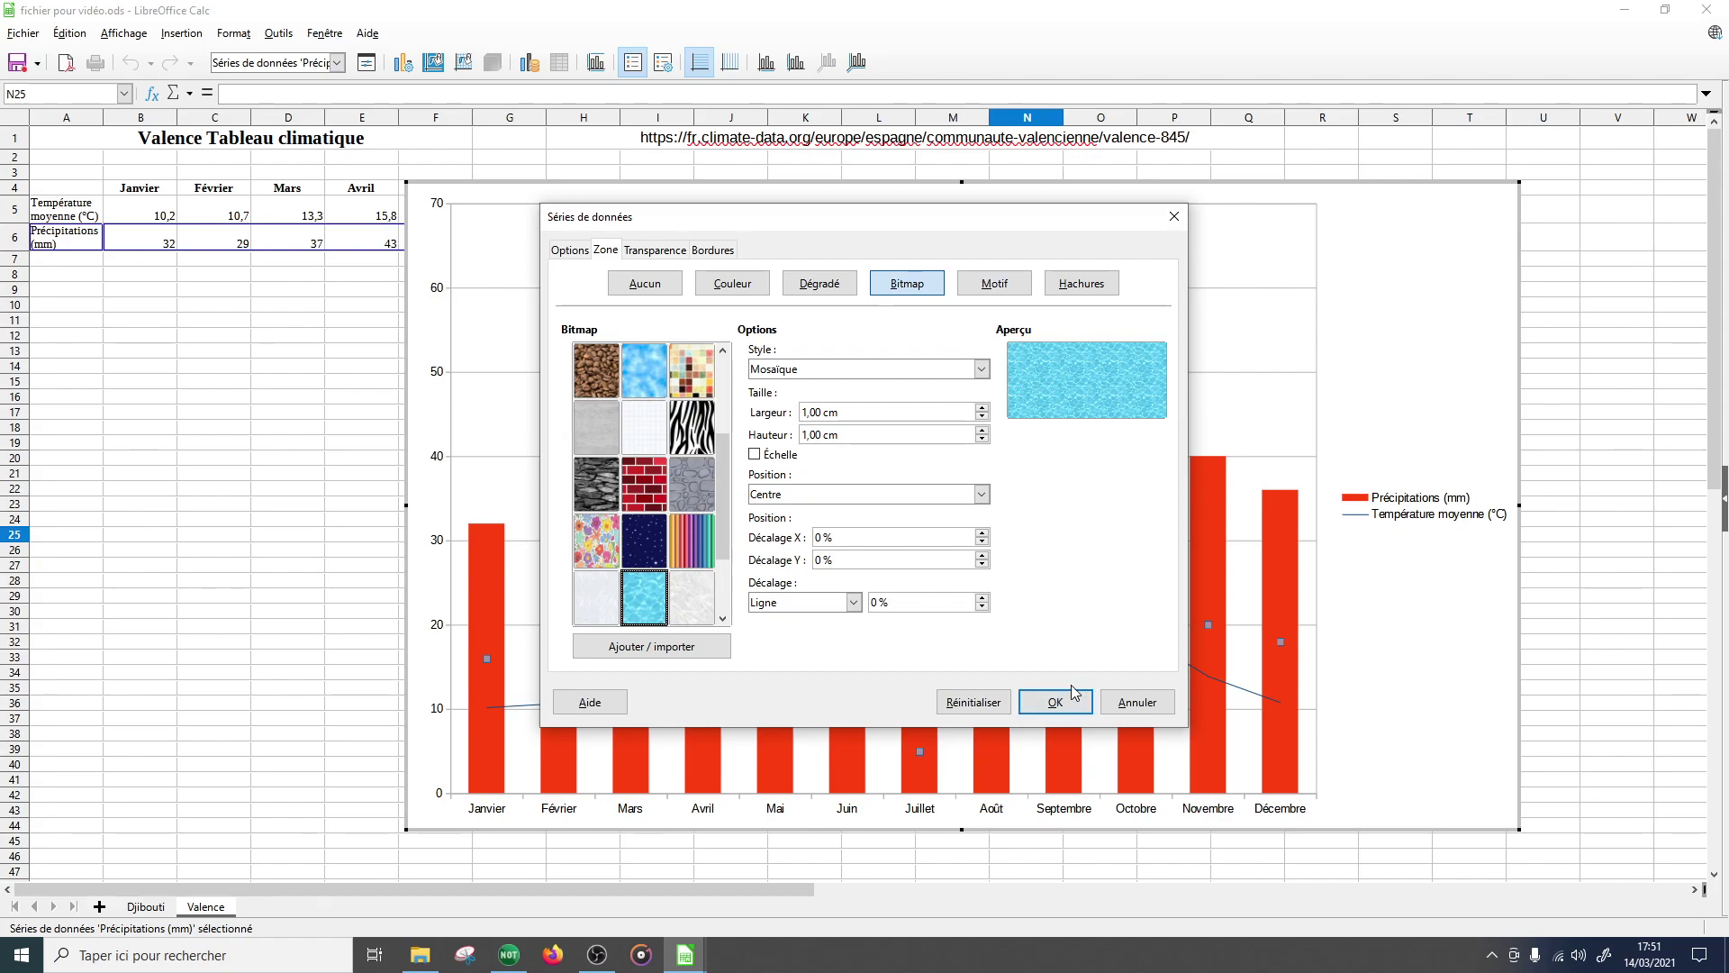
{"action": "left_click", "coordinate": [1054, 703]}
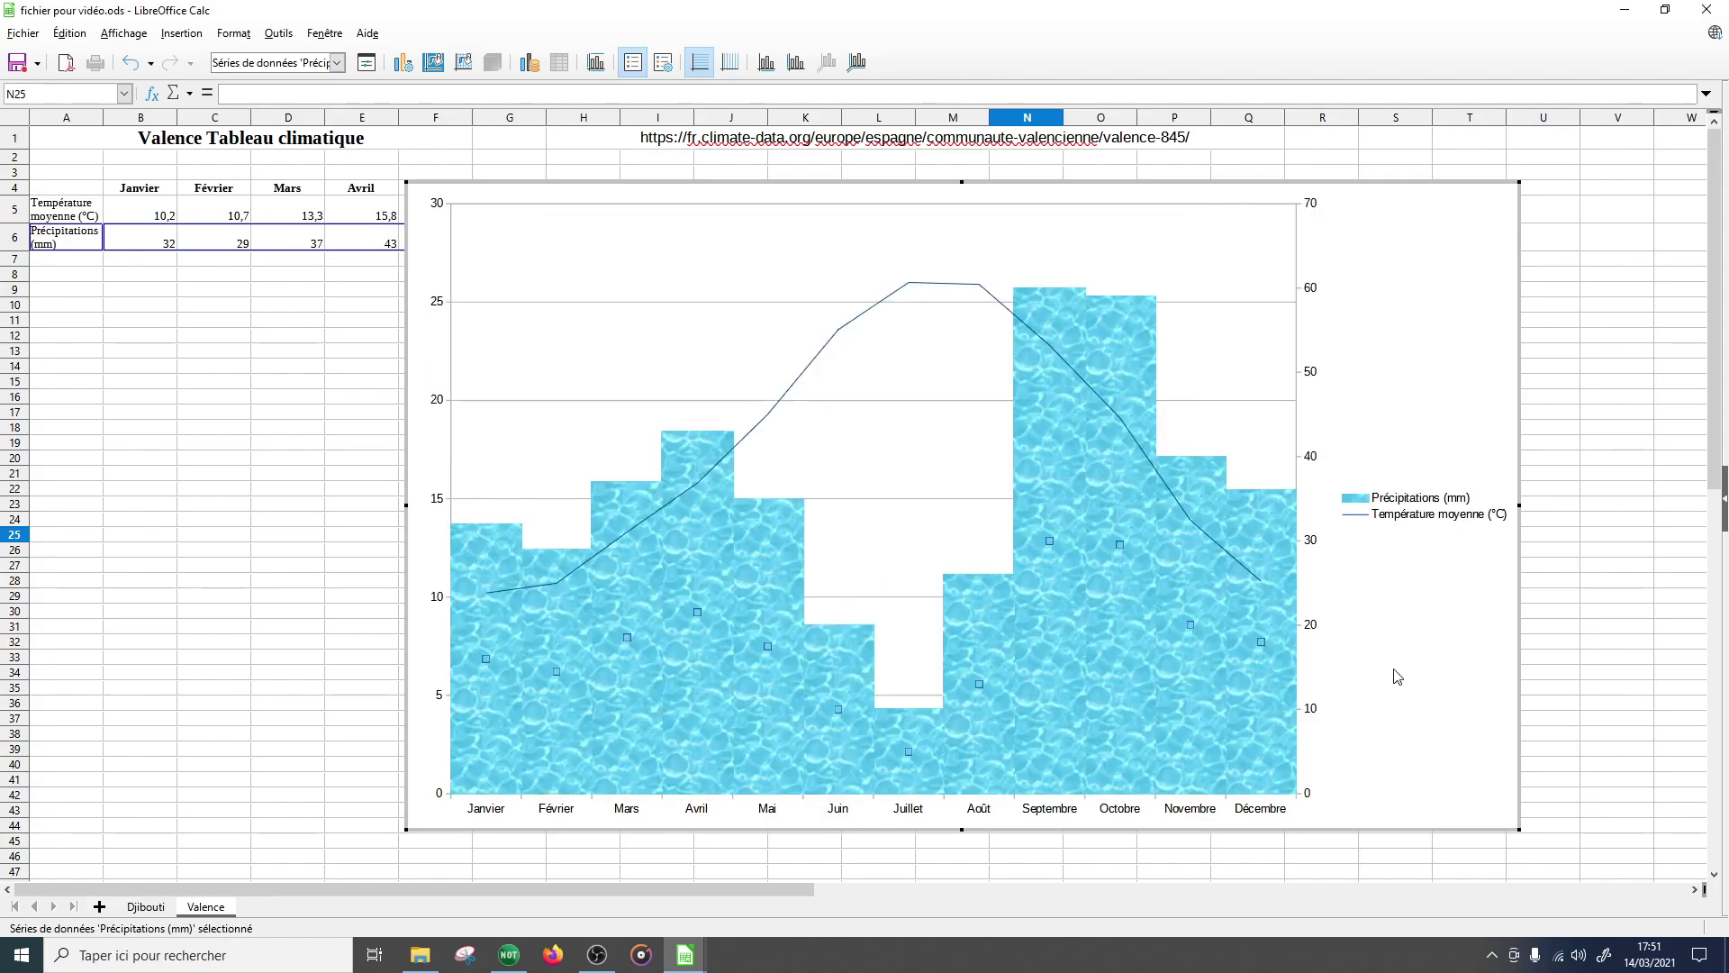
- Change the line colour of the Température moyenne series to Vert
{"action": "left_click", "coordinate": [975, 279]}
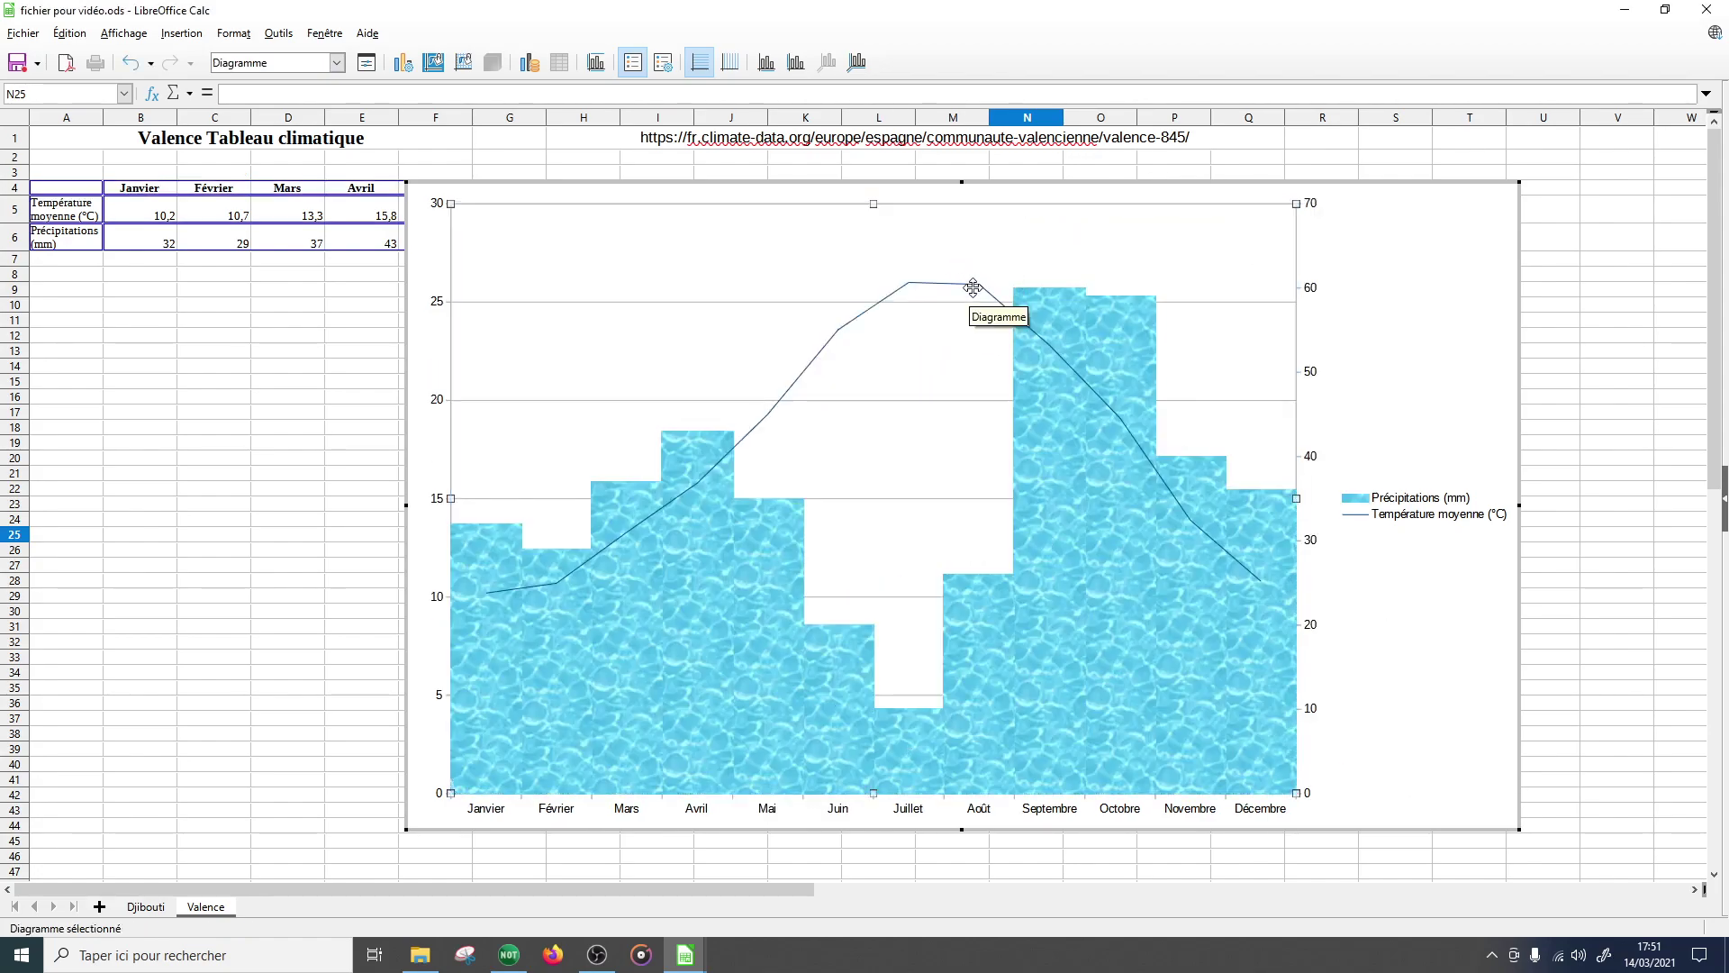
{"action": "double_click", "coordinate": [979, 288]}
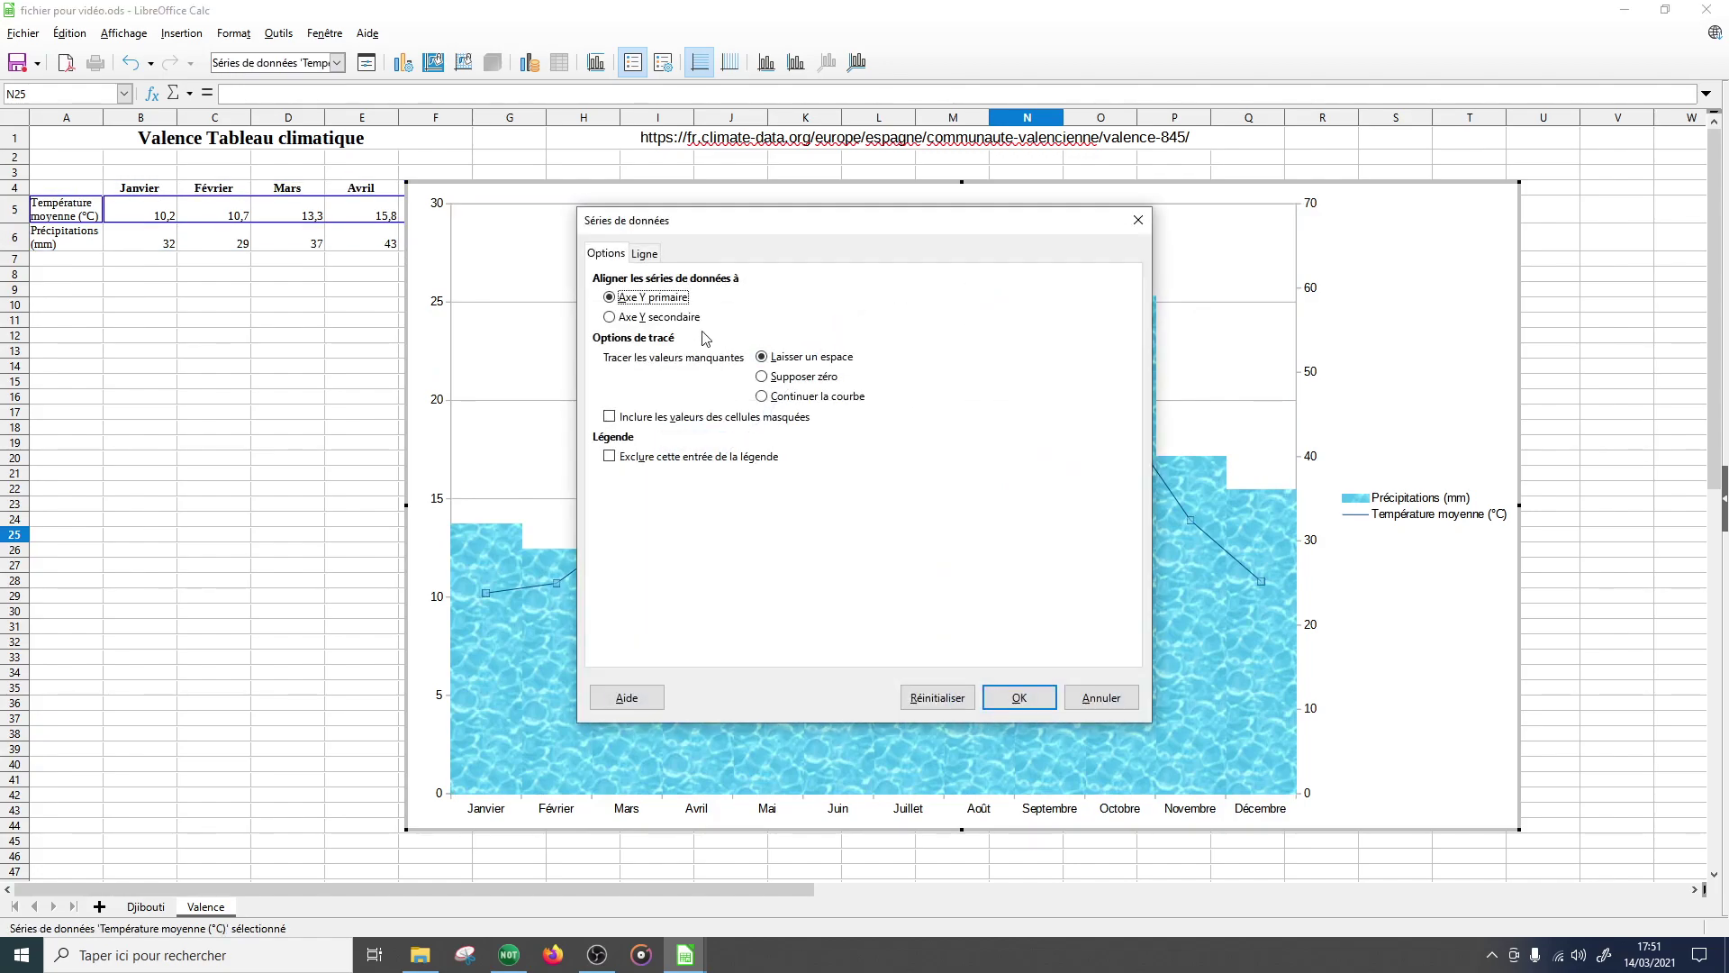
{"action": "left_click", "coordinate": [644, 253]}
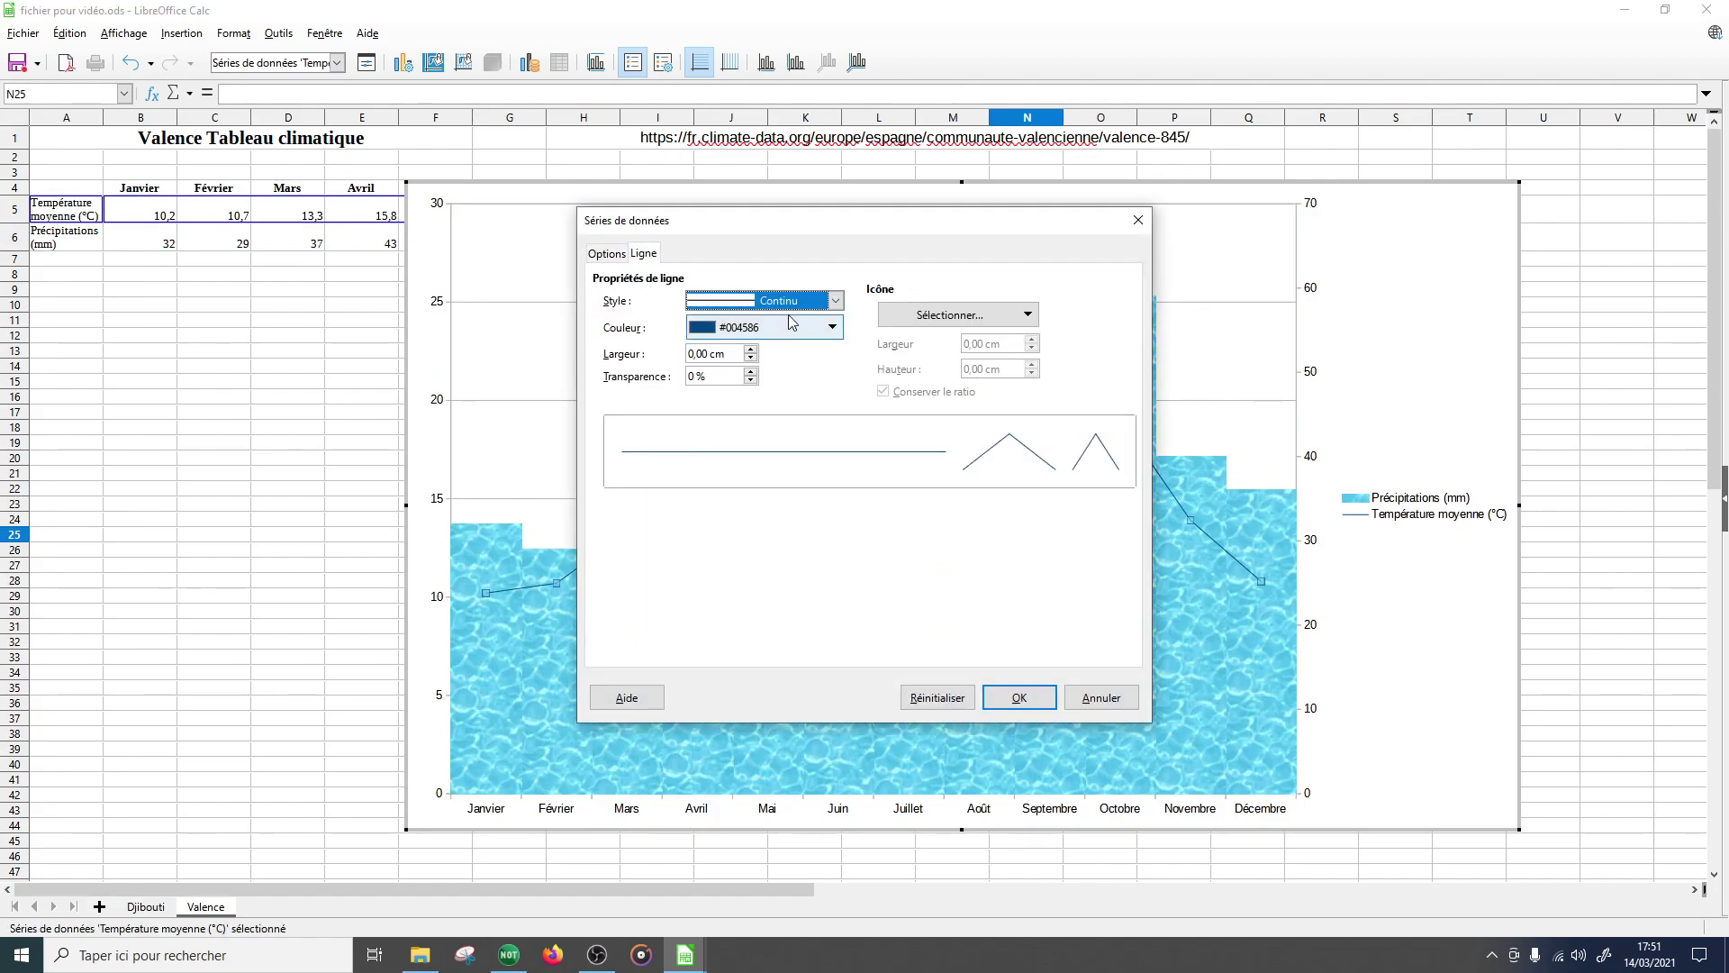
{"action": "left_click", "coordinate": [820, 328]}
{"action": "left_click", "coordinate": [852, 389]}
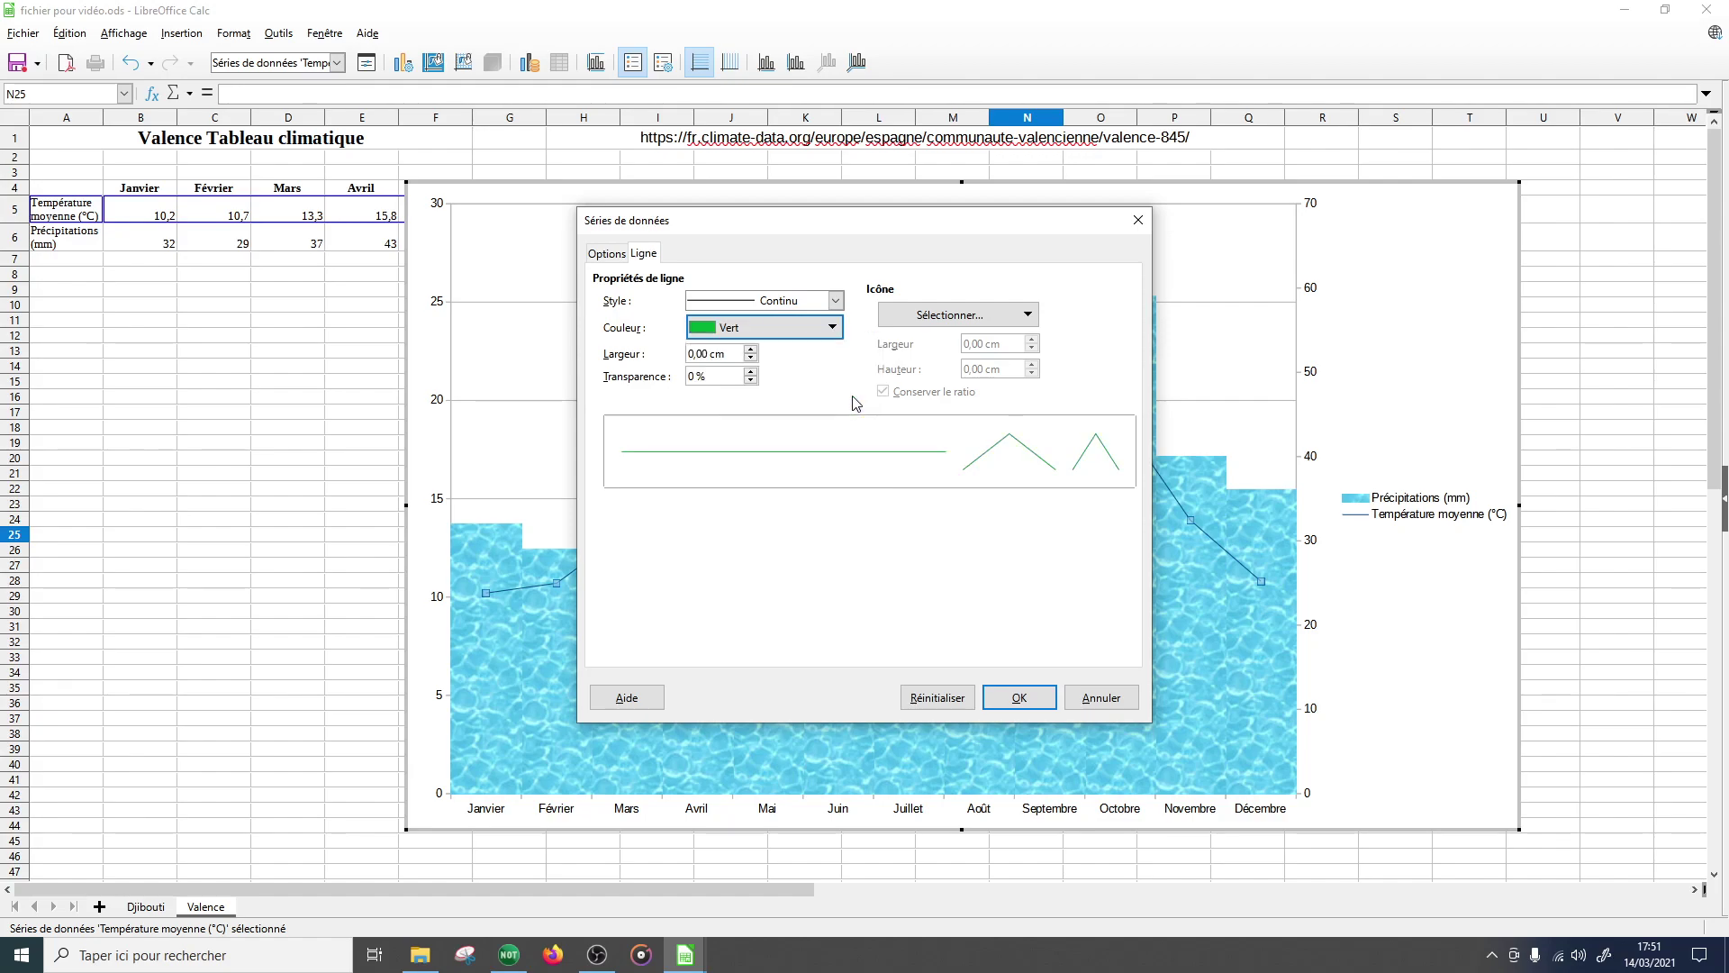
{"action": "left_click", "coordinate": [1020, 696]}
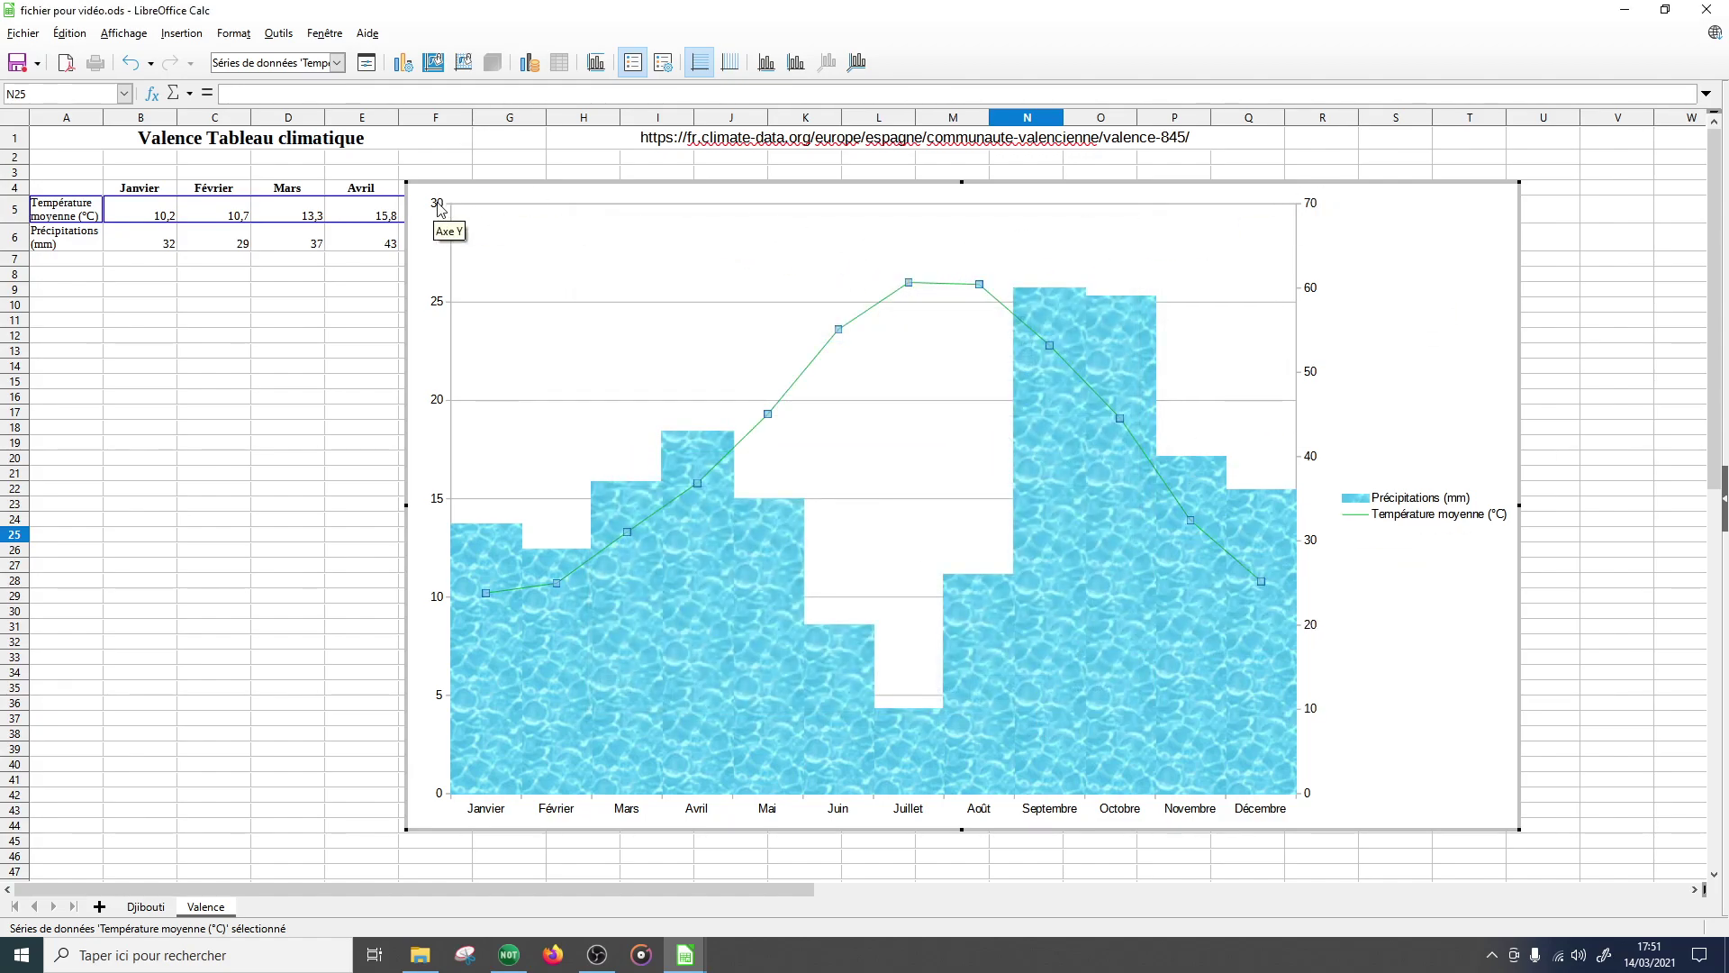
{"action": "double_click", "coordinate": [1311, 206]}
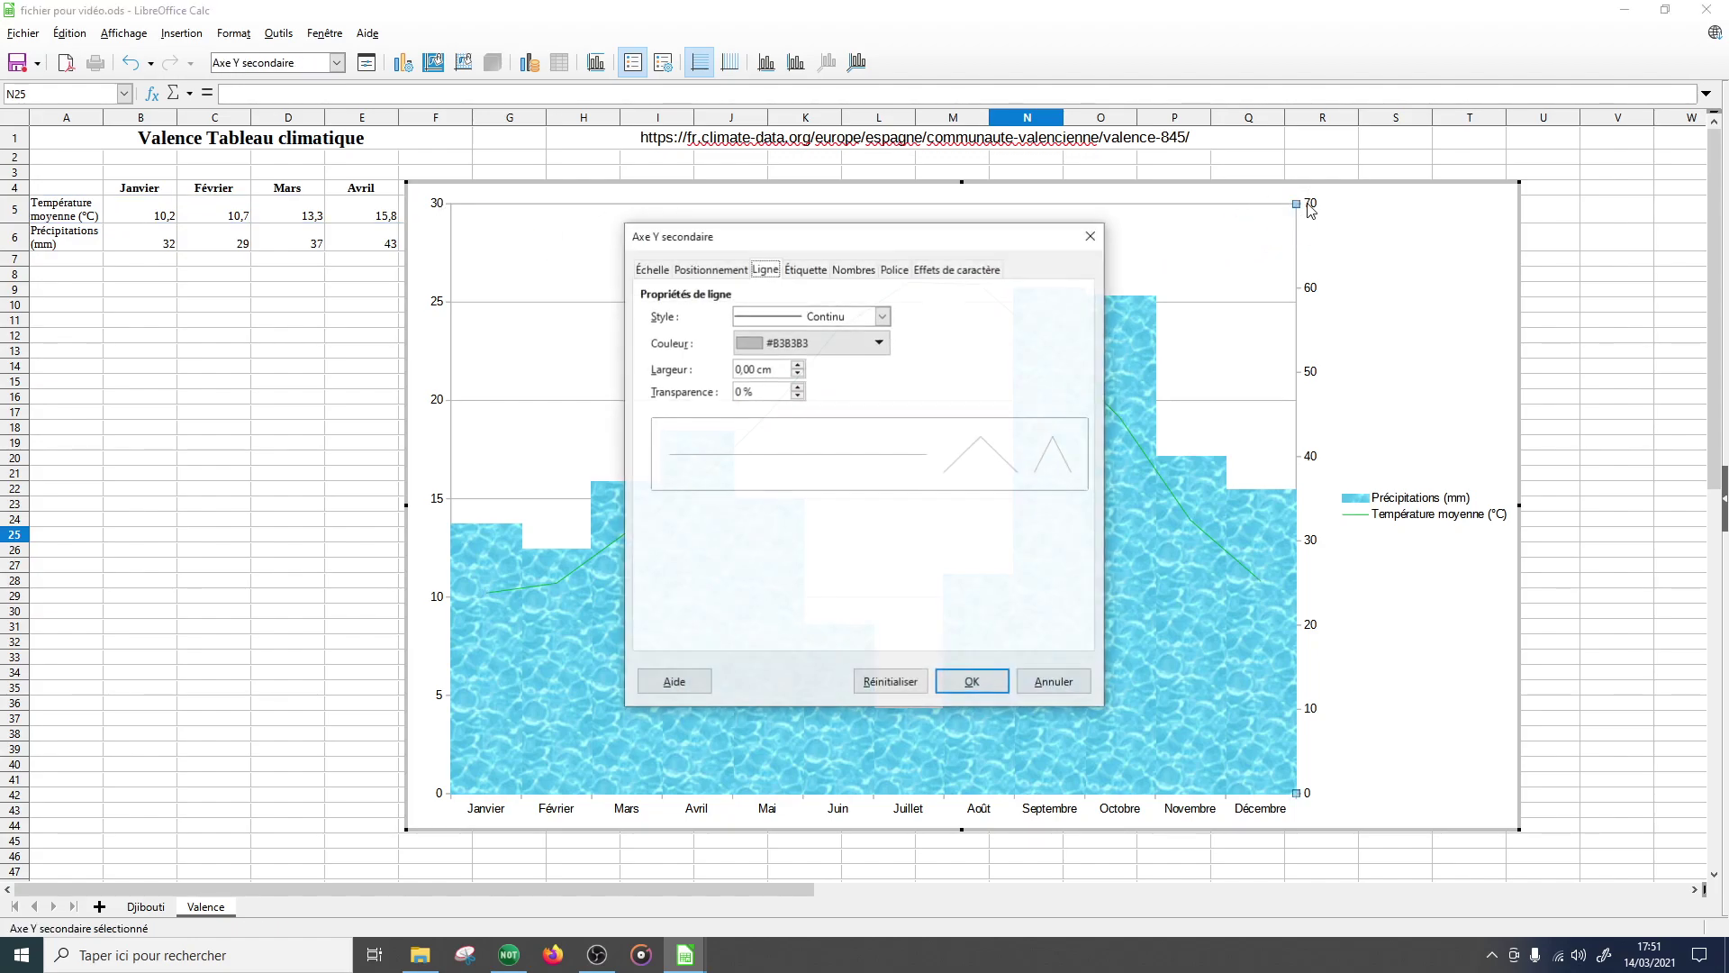
{"action": "left_click", "coordinate": [706, 274]}
{"action": "left_click", "coordinate": [668, 274]}
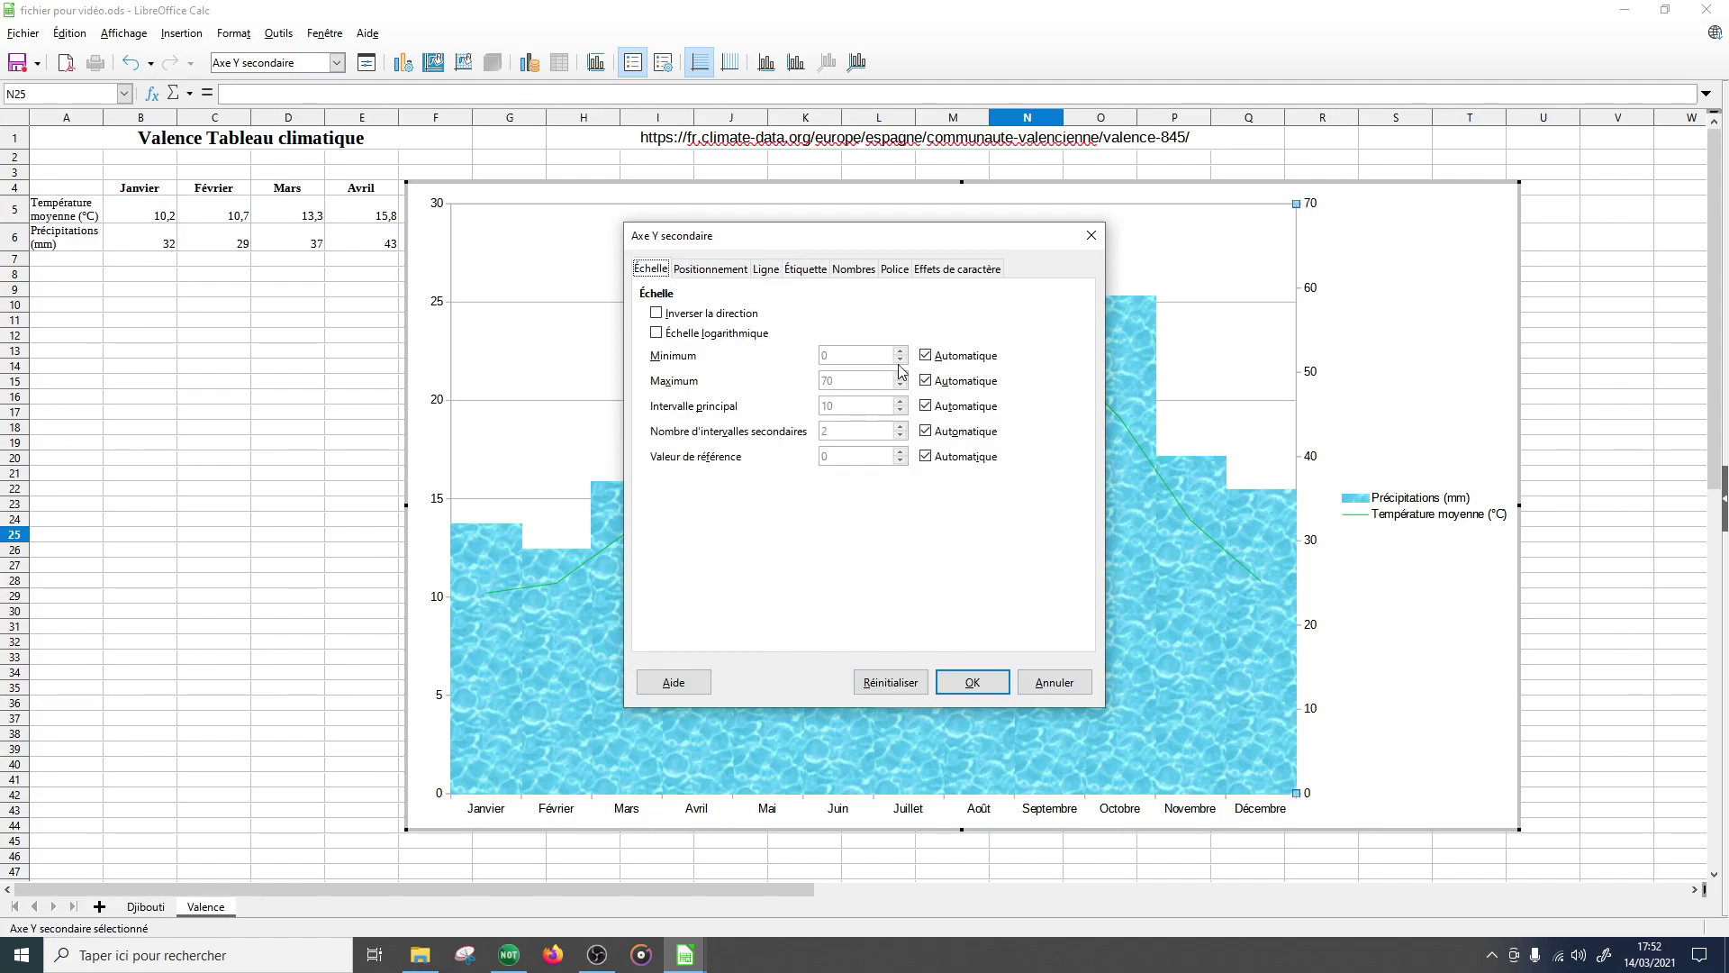
{"action": "left_click", "coordinate": [969, 383]}
{"action": "left_click", "coordinate": [1070, 681]}
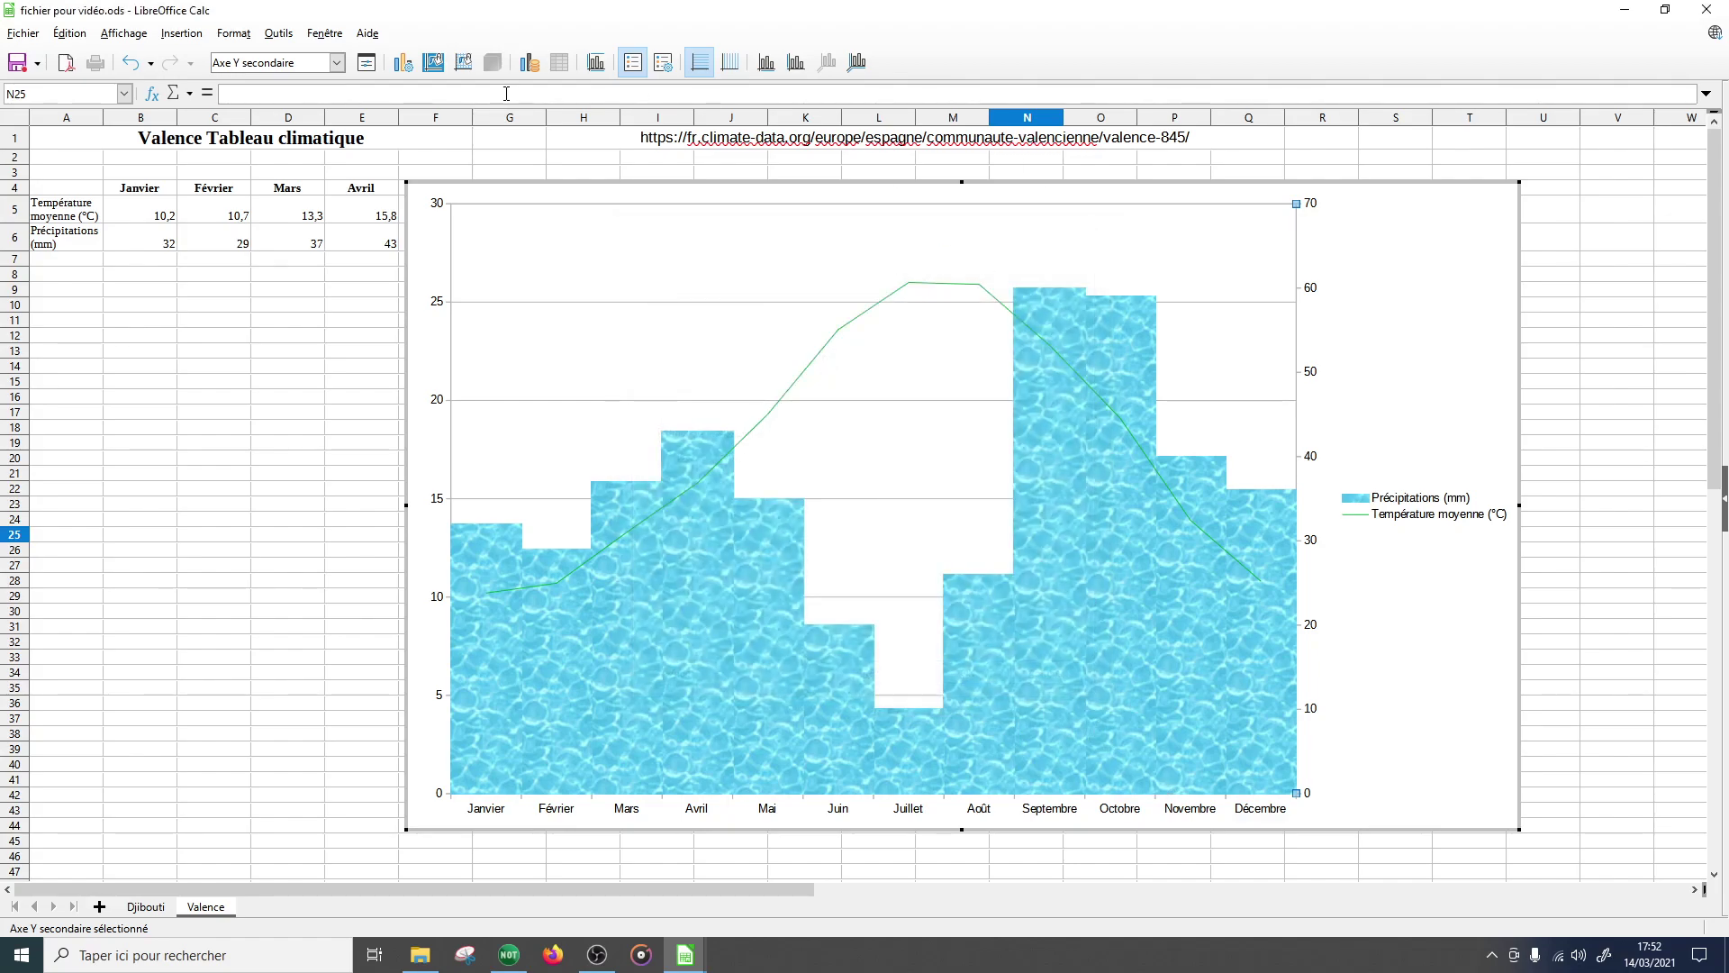
- Set the maximum of the primary Y axis to 35 instead of automatic scaling
{"action": "left_click", "coordinate": [439, 207]}
{"action": "left_click", "coordinate": [892, 382]}
{"action": "left_click", "coordinate": [810, 386]}
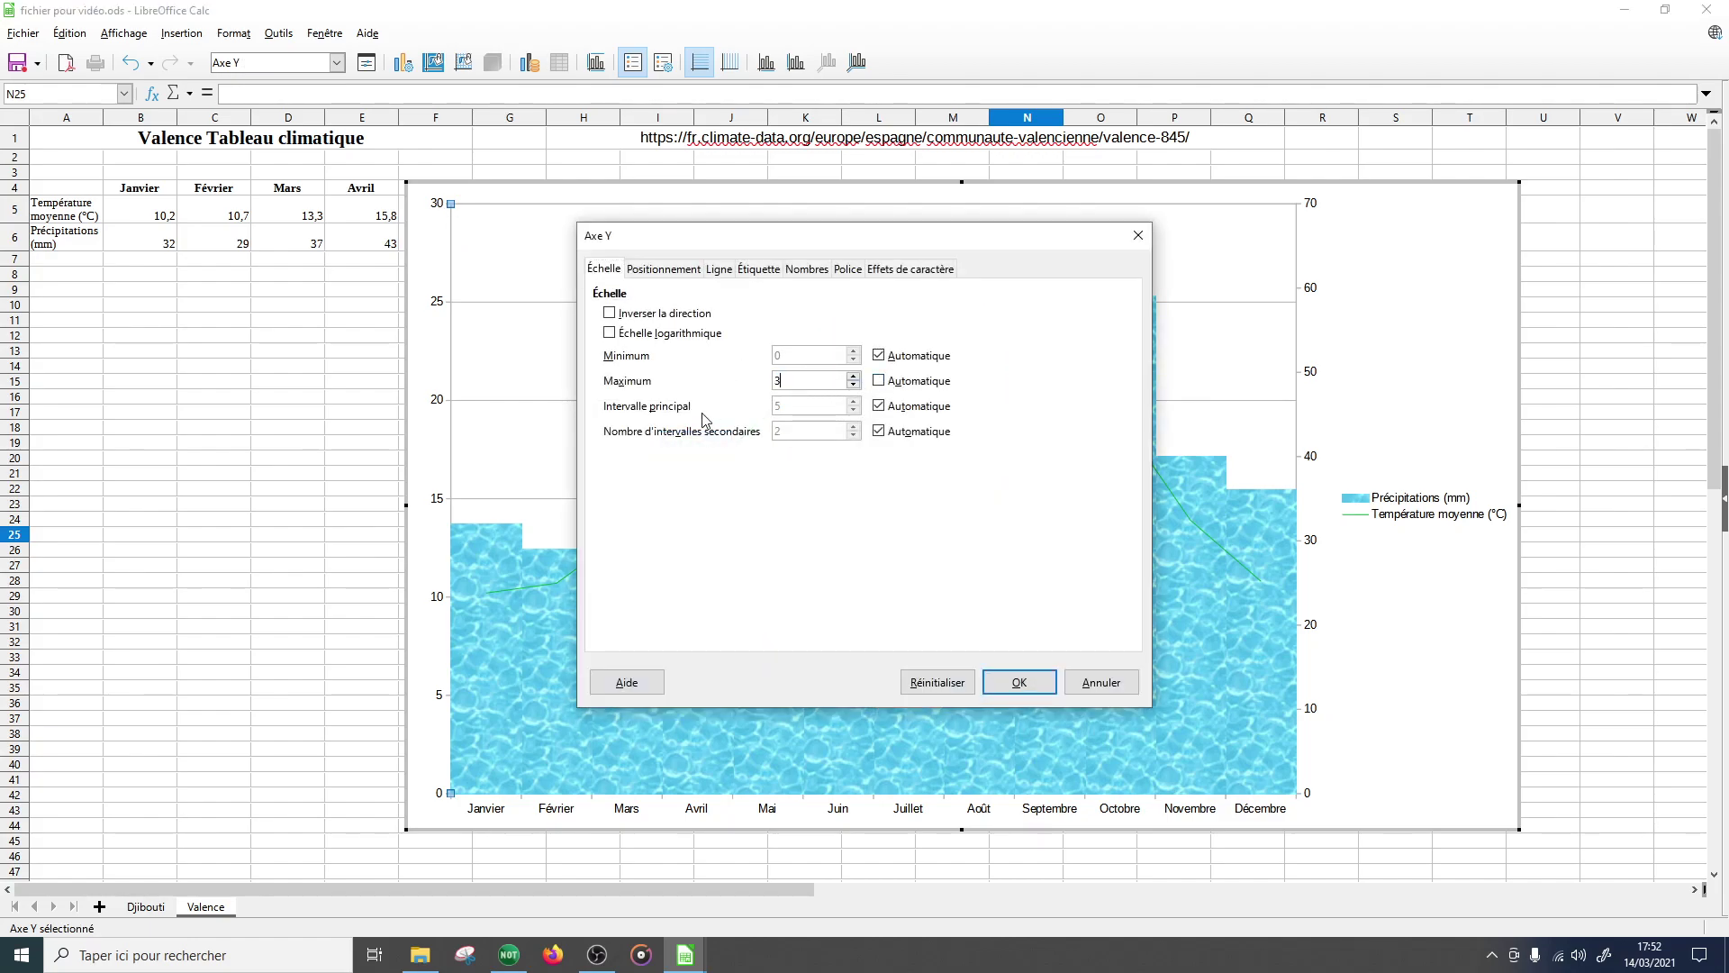
{"action": "type", "text": "5"}
{"action": "key", "text": "Return"}
{"action": "left_click", "coordinate": [1422, 399]}
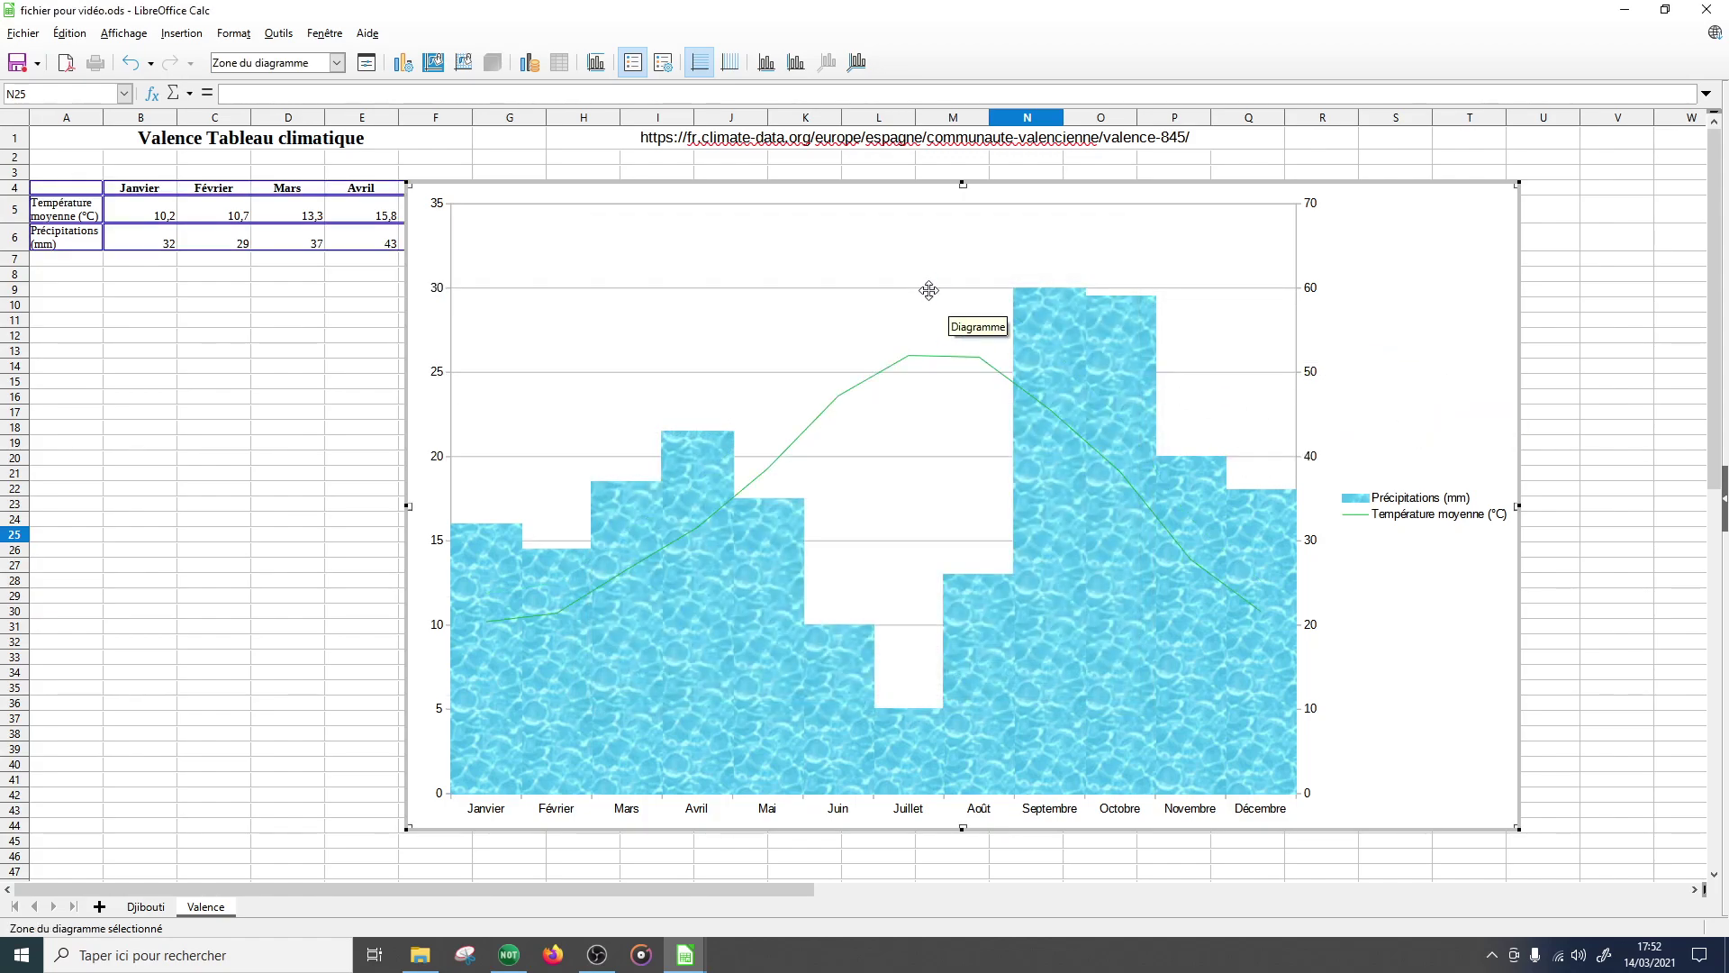
- Add the title "Valence" to the chart and leave chart editing
{"action": "left_click", "coordinate": [181, 33]}
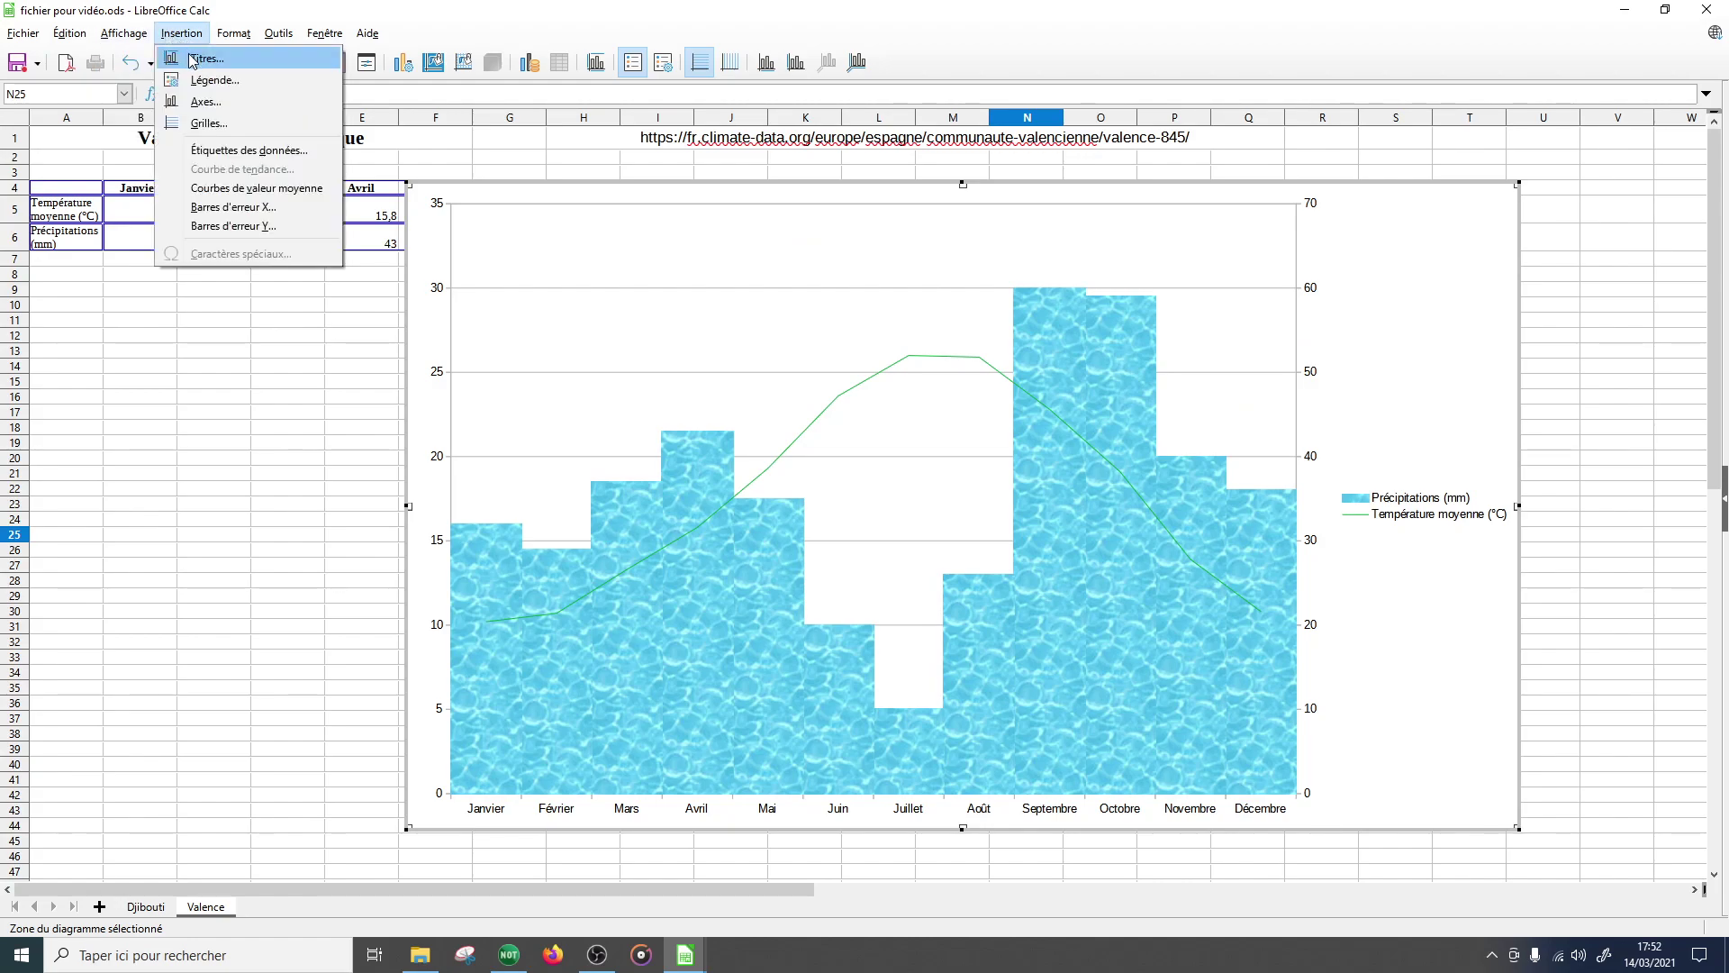
{"action": "left_click", "coordinate": [205, 58]}
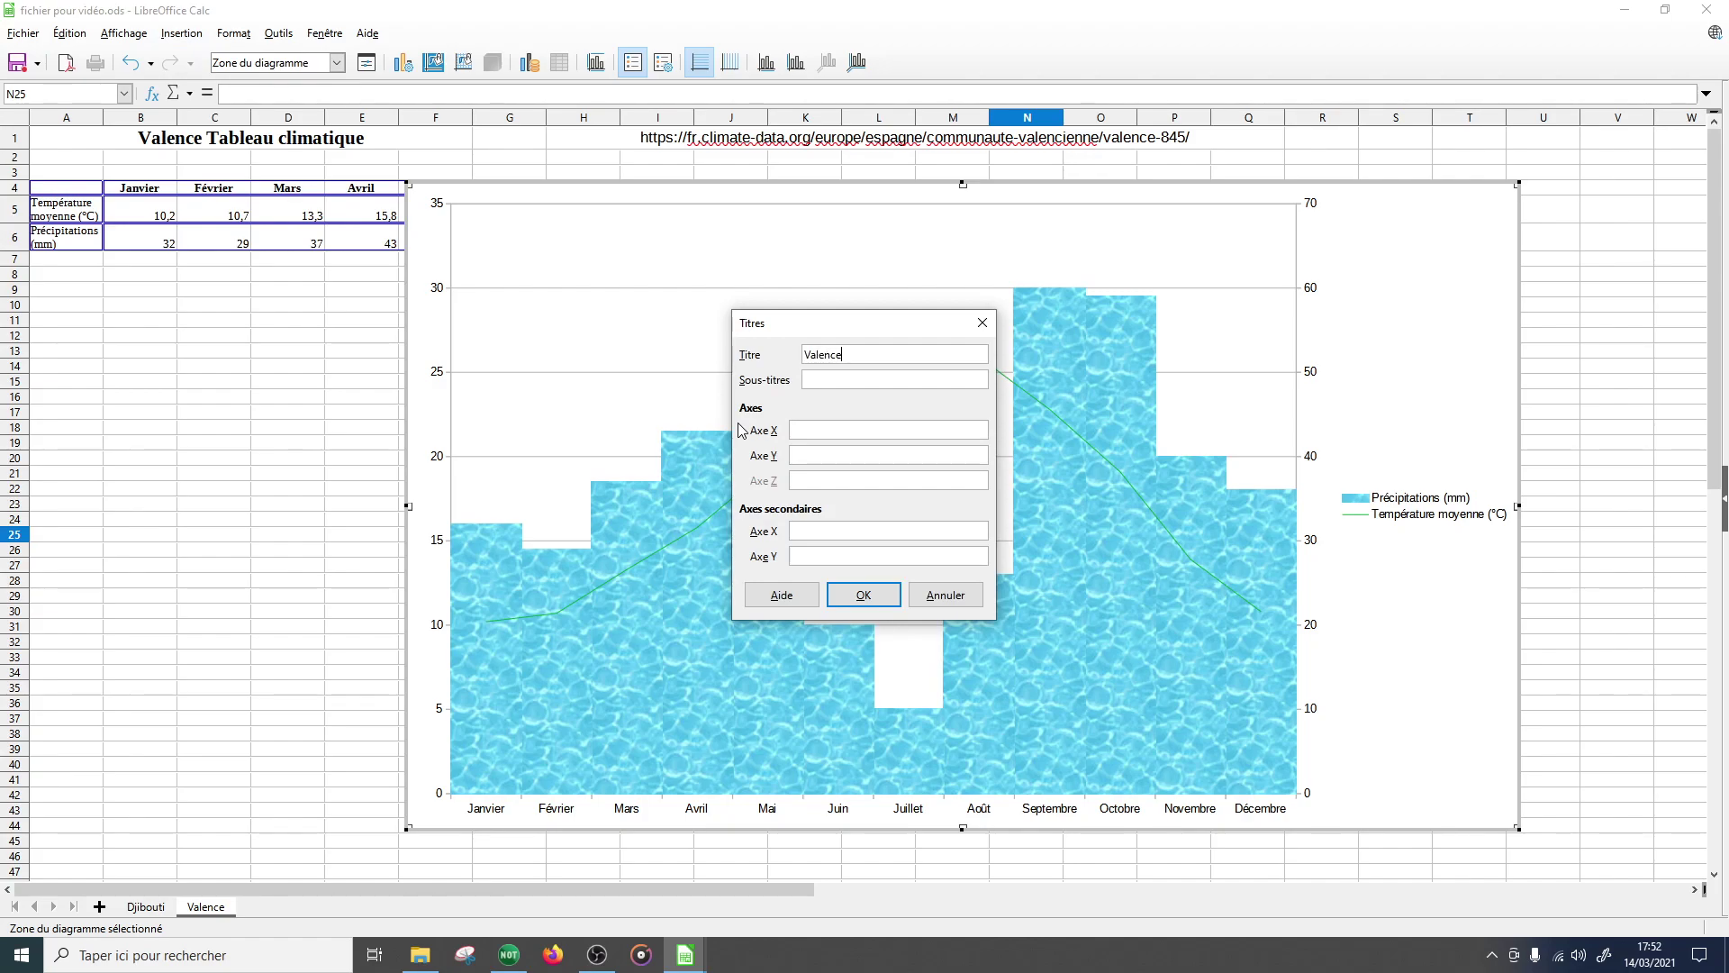
{"action": "key", "text": "Return"}
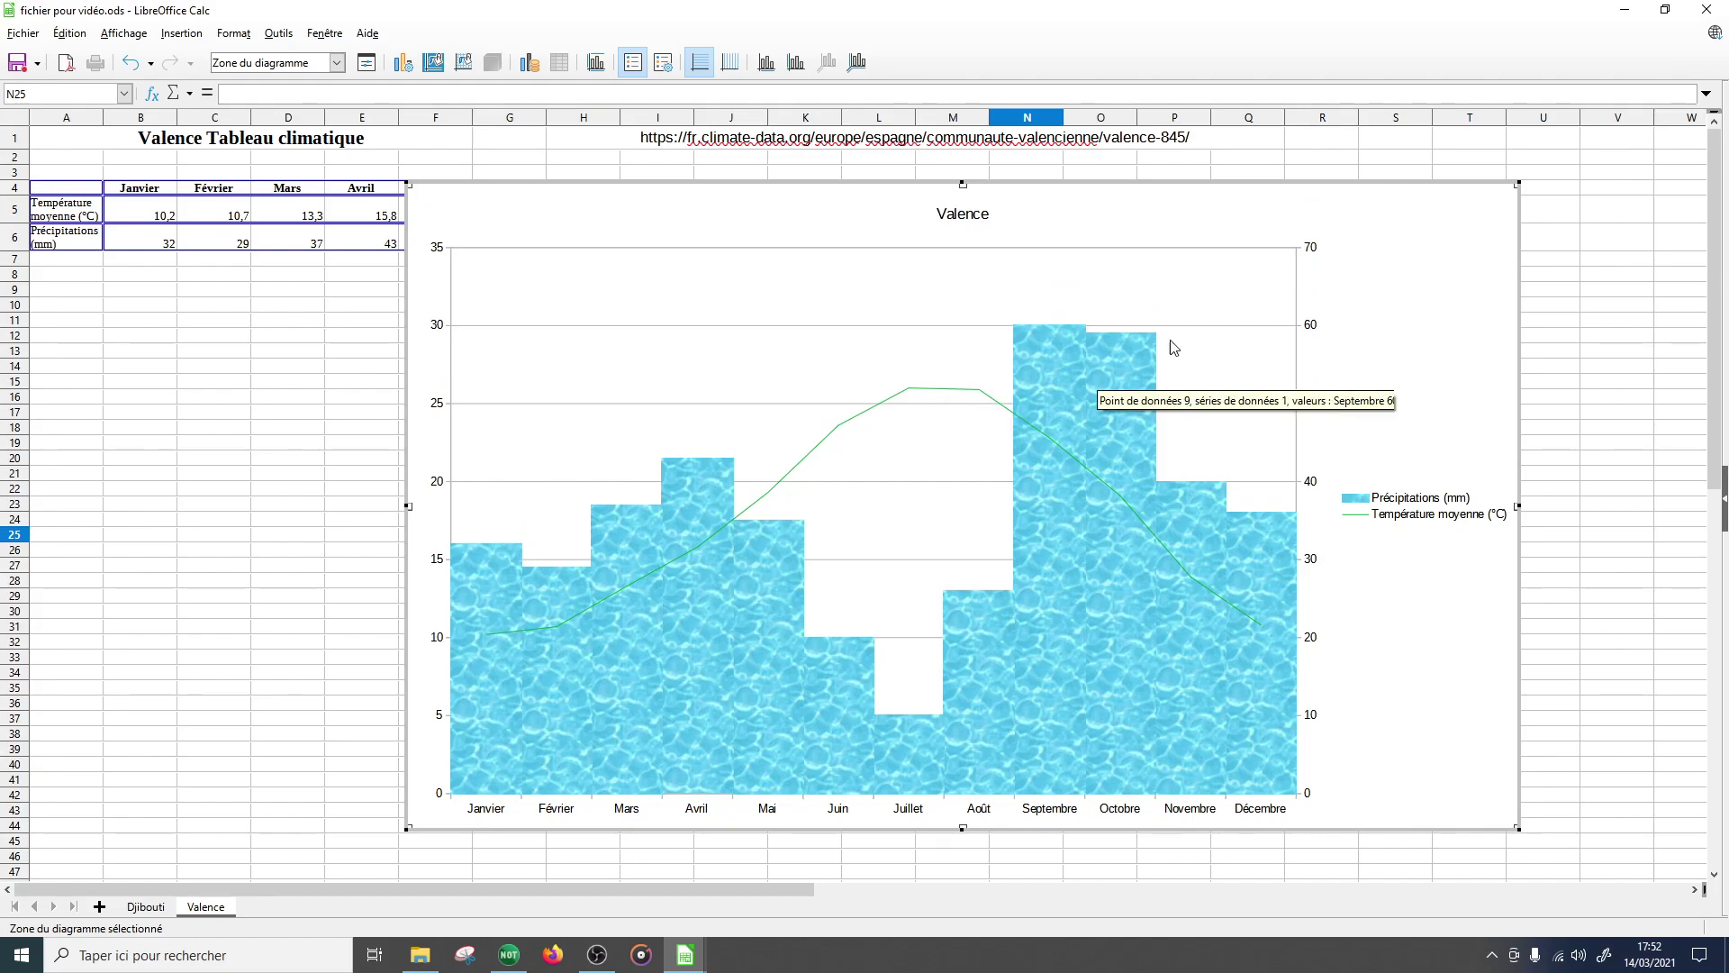
{"action": "left_click", "coordinate": [1597, 379]}
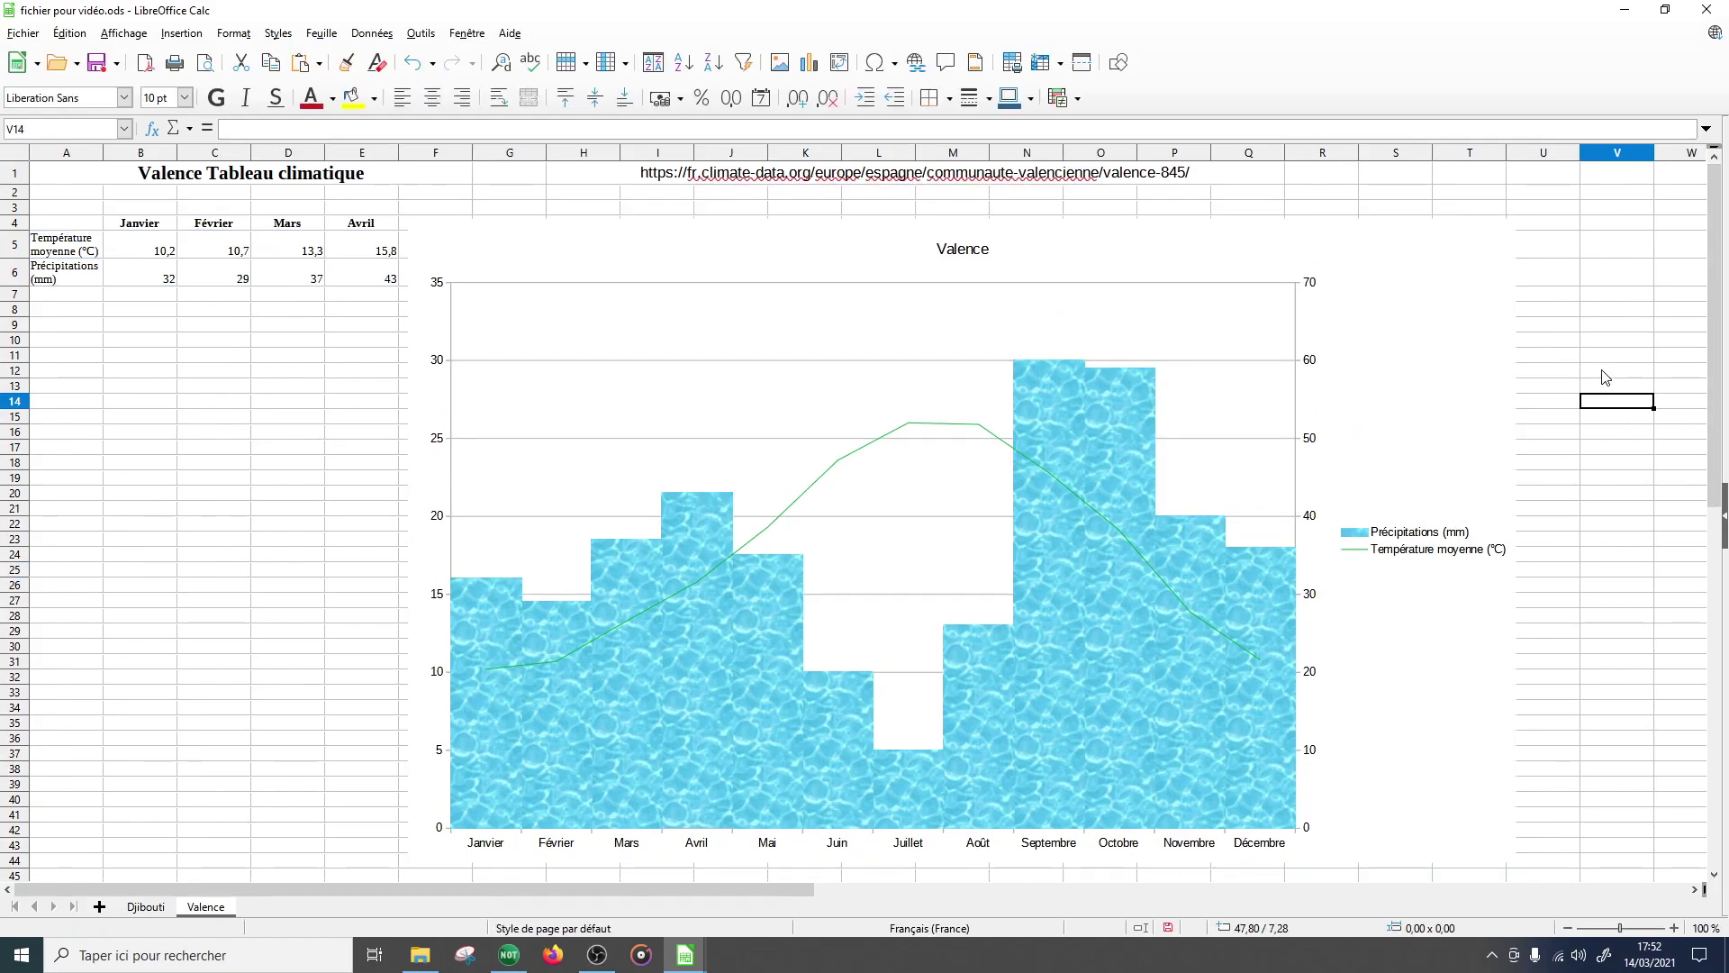